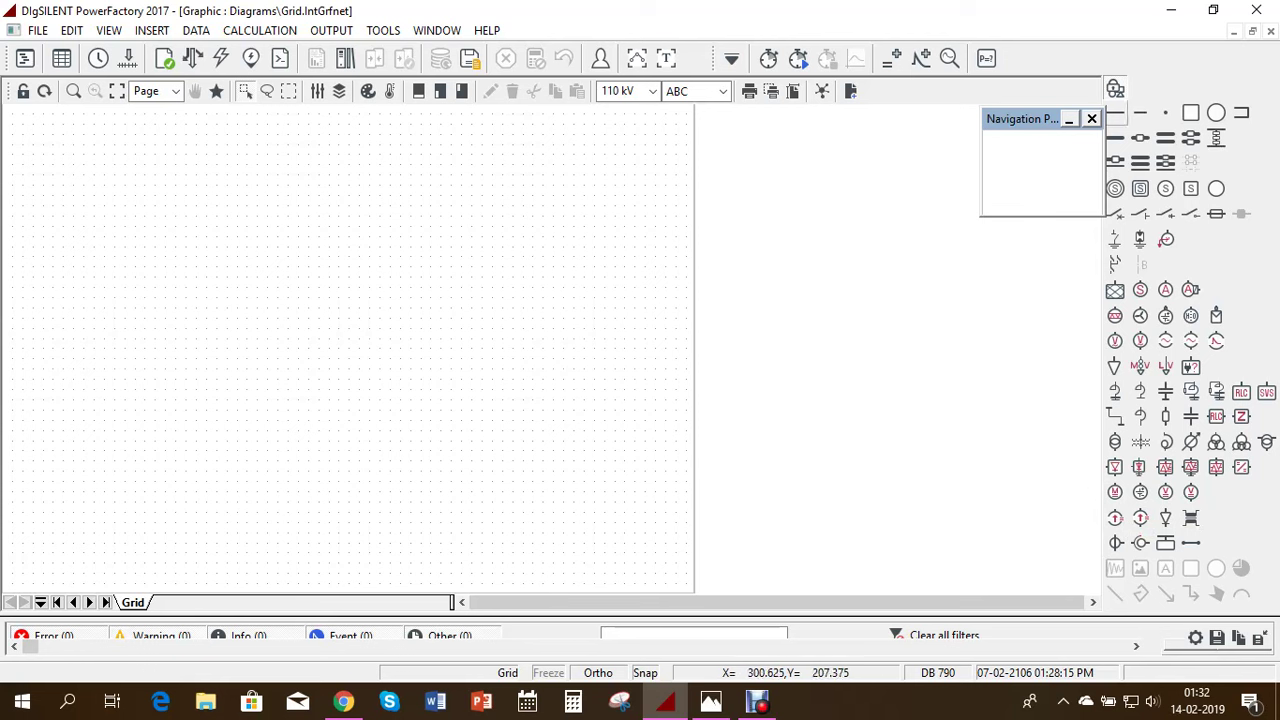
- Place six busbar terminals on the grid diagram in two rows of three, then end the placement
left_click(1115, 138)
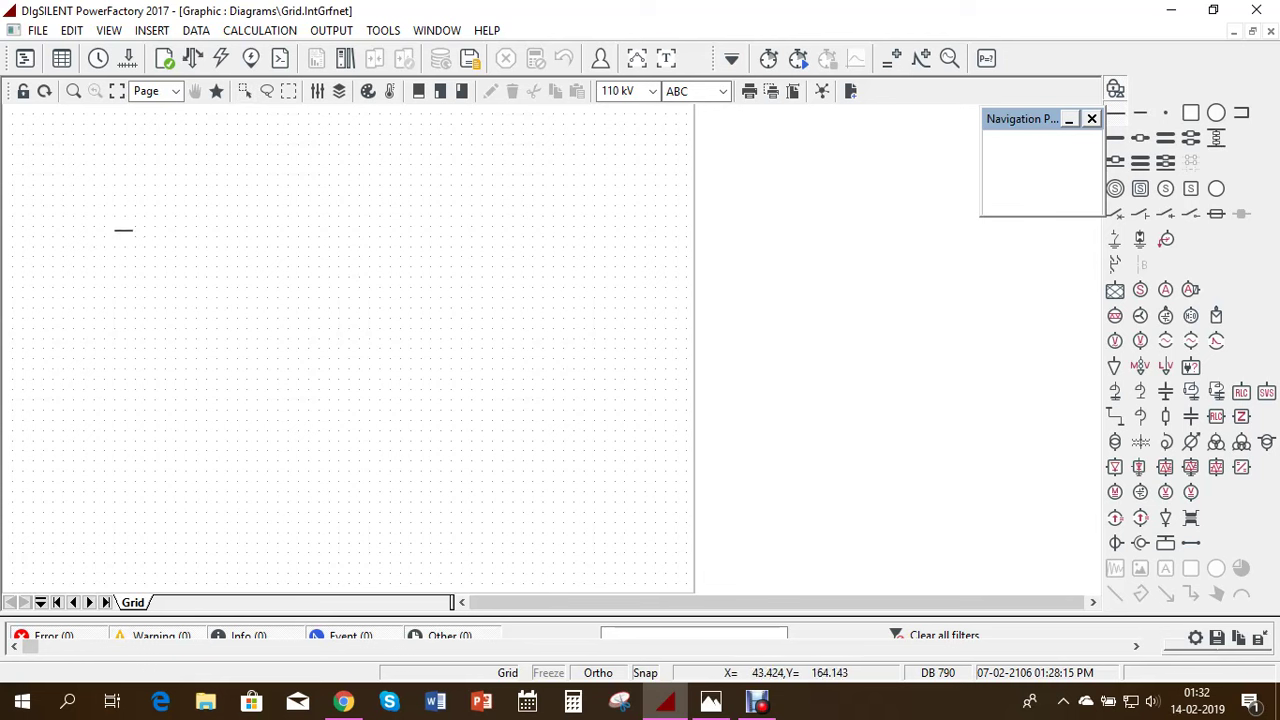
left_click(123, 230)
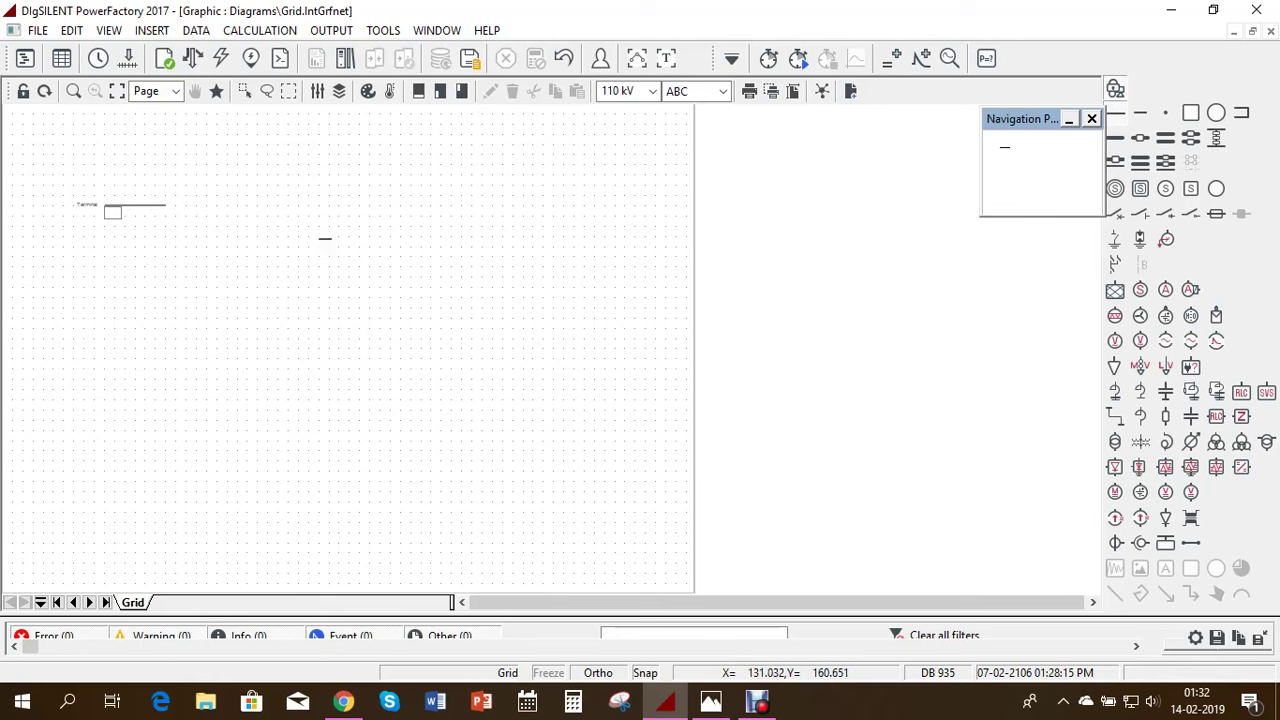
left_click(347, 229)
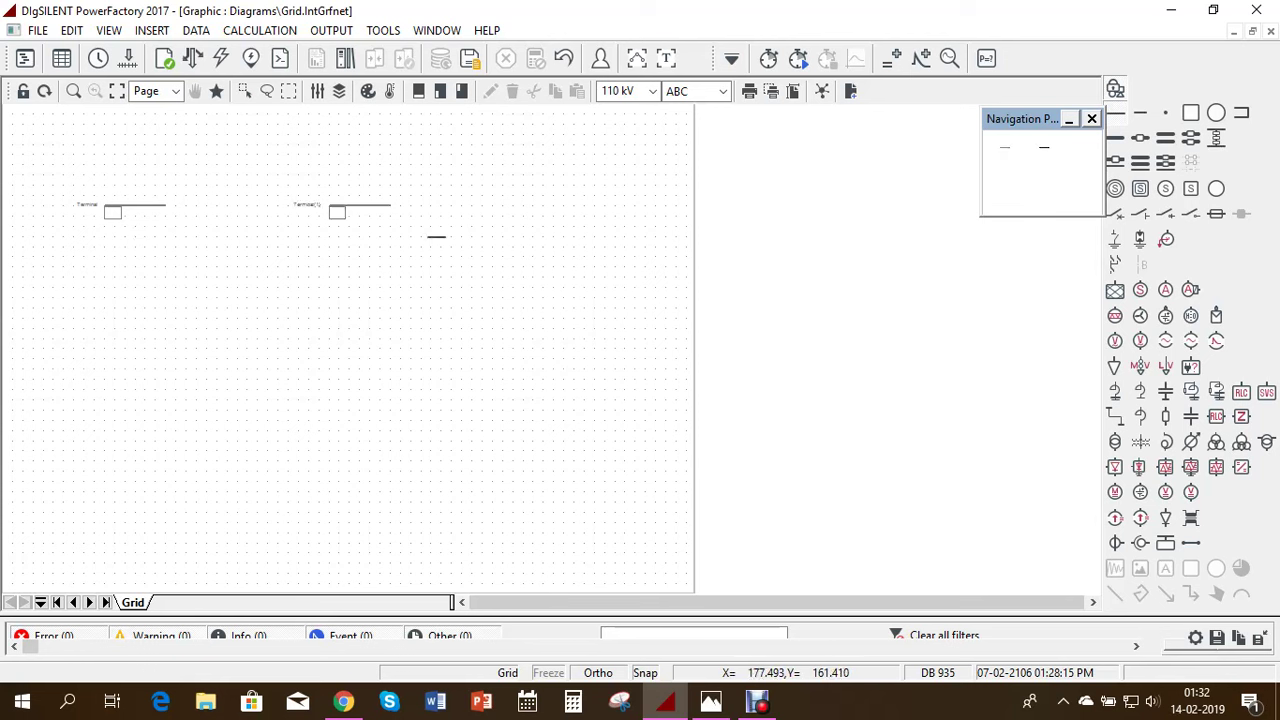
left_click(551, 228)
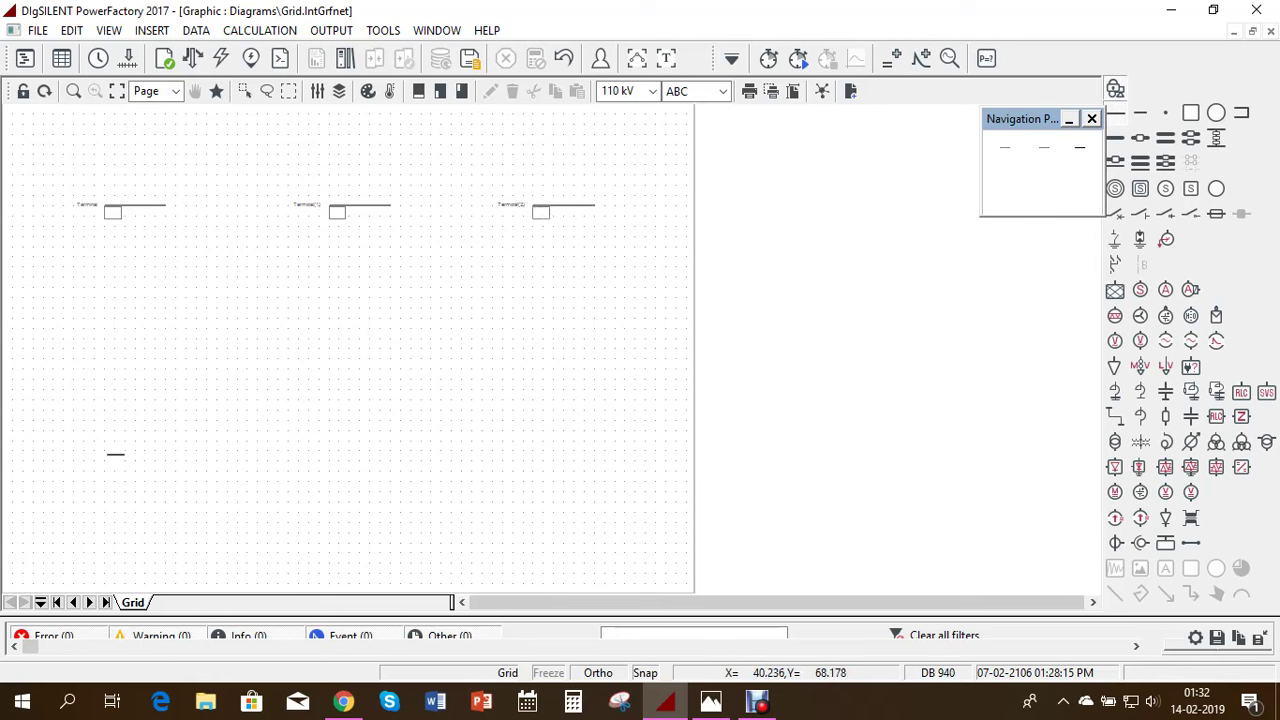
left_click(122, 445)
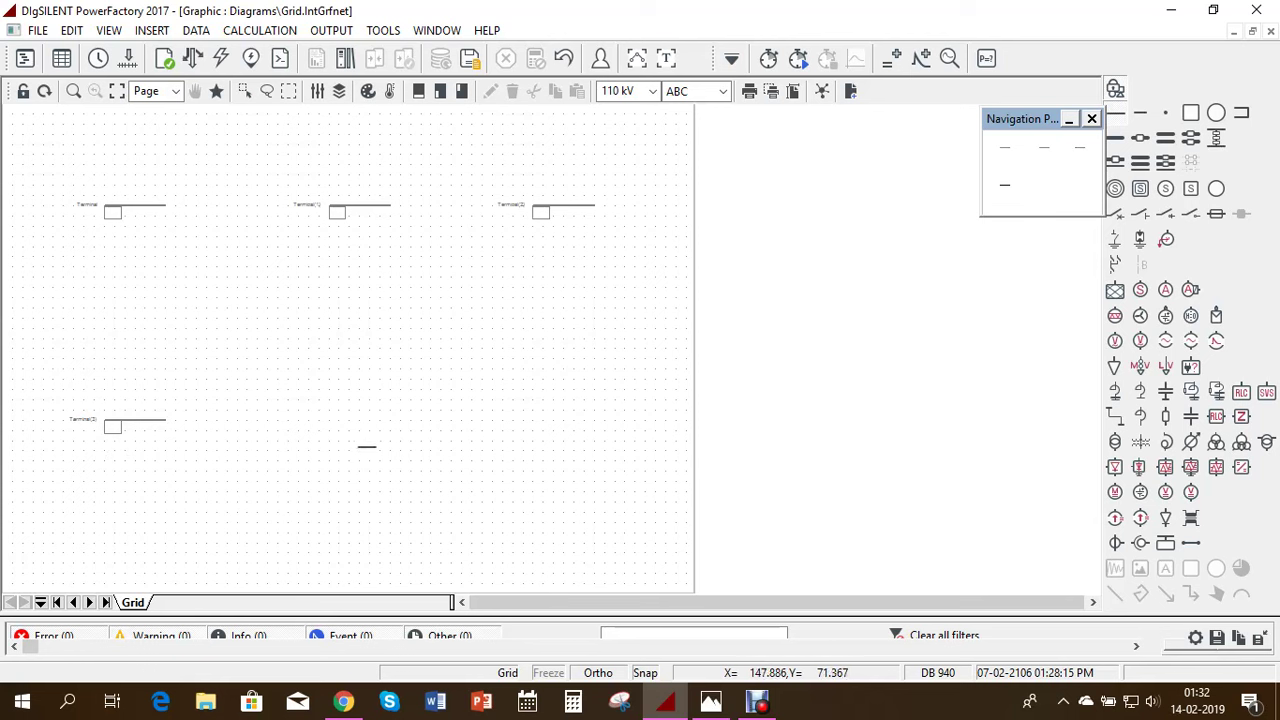
left_click(375, 443)
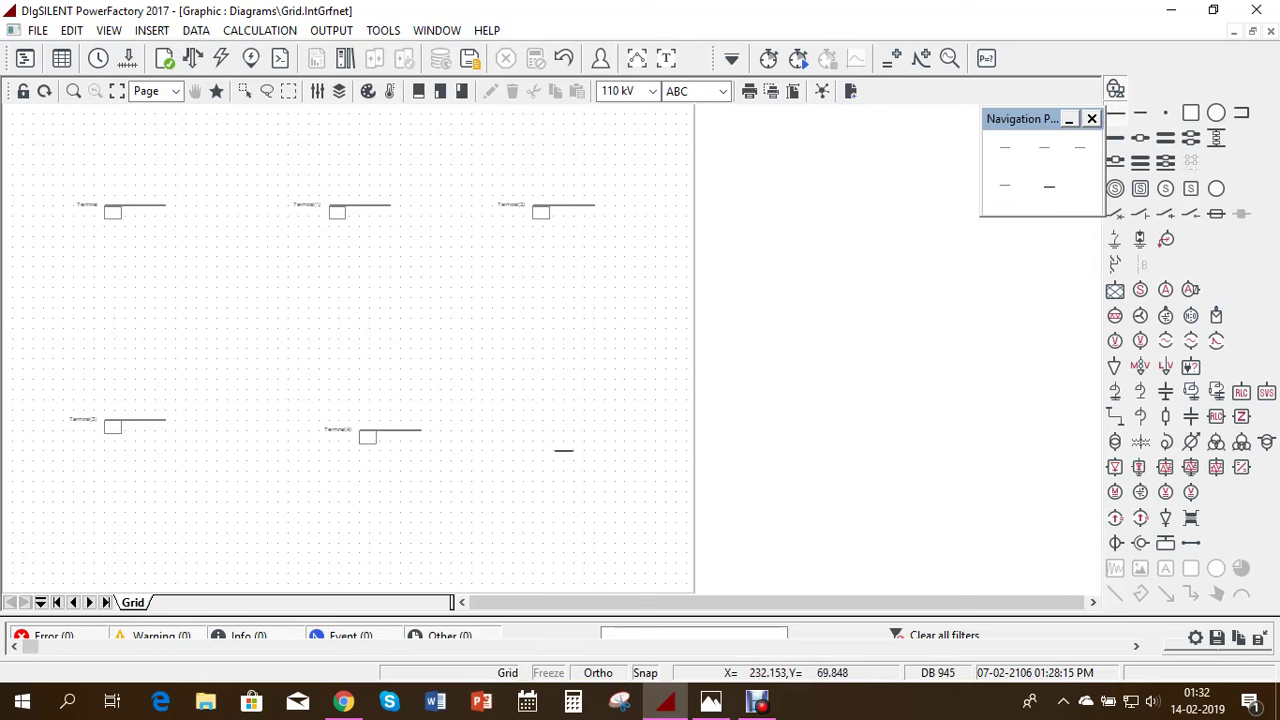
left_click(564, 451)
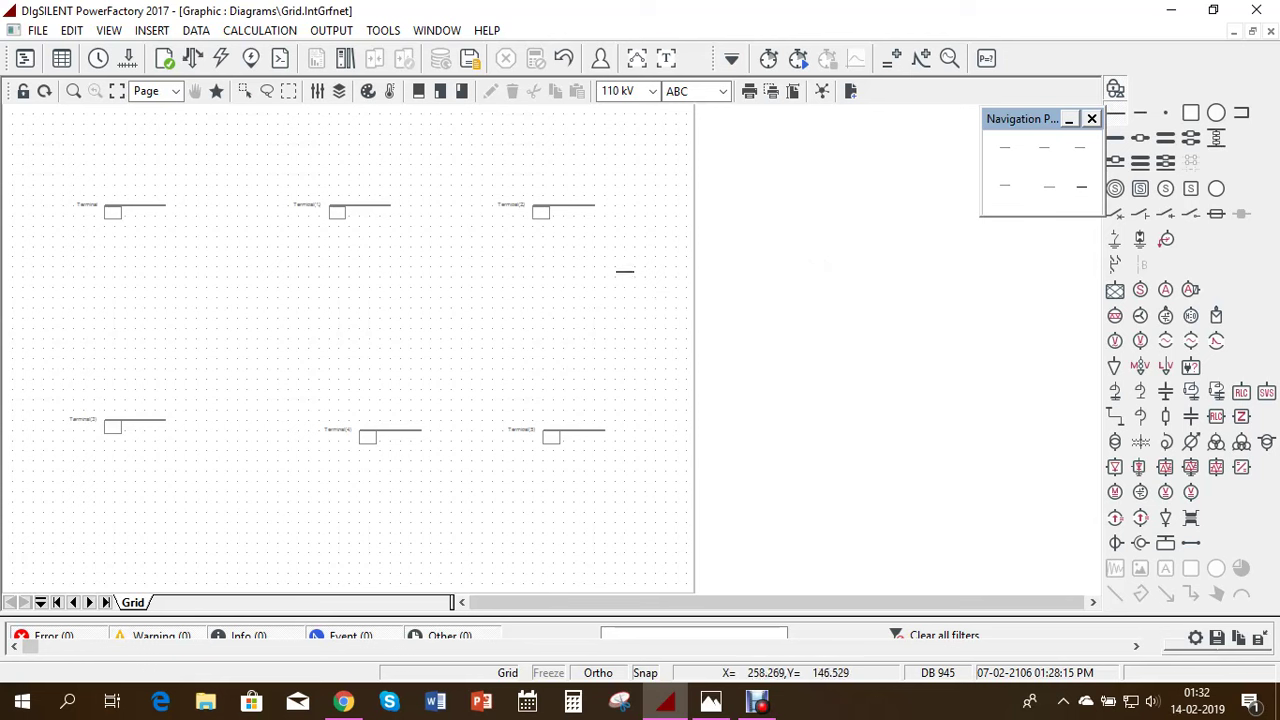
key("Escape")
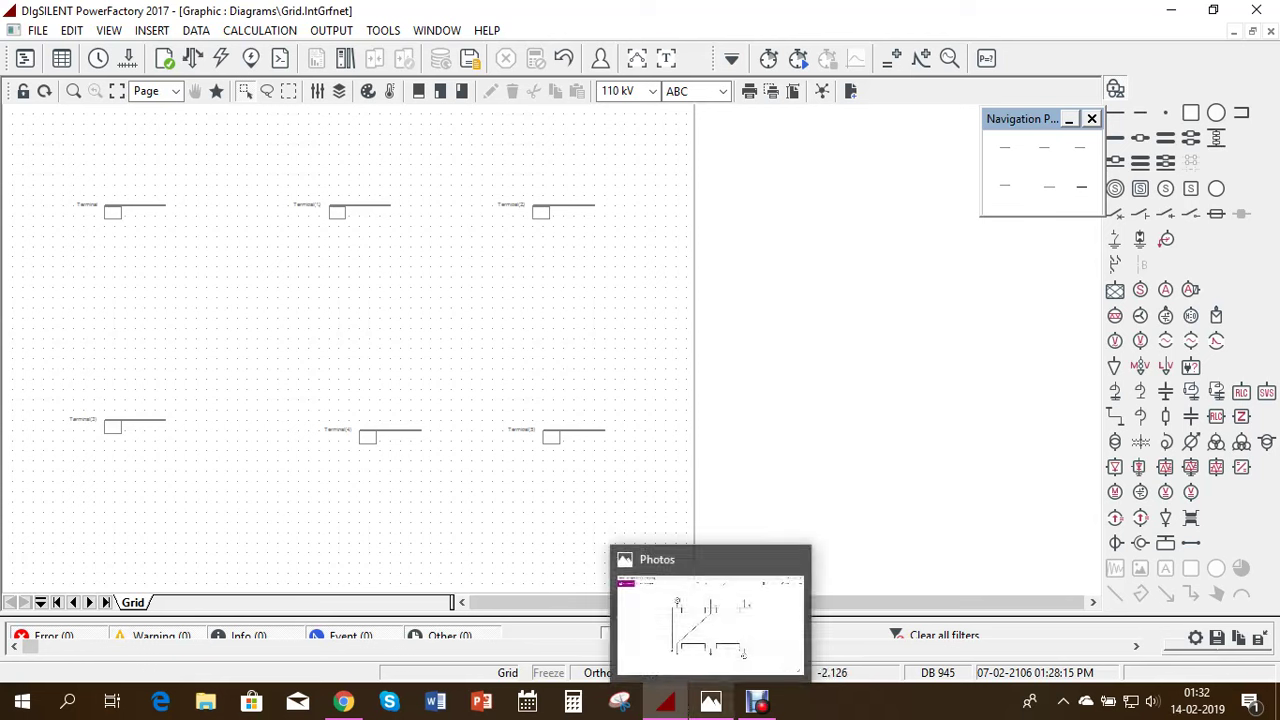
- Check the bus numbering in the IEEE 6-bus reference picture and rename the upper-left terminal in PowerFactory as BUS 1
left_click(711, 702)
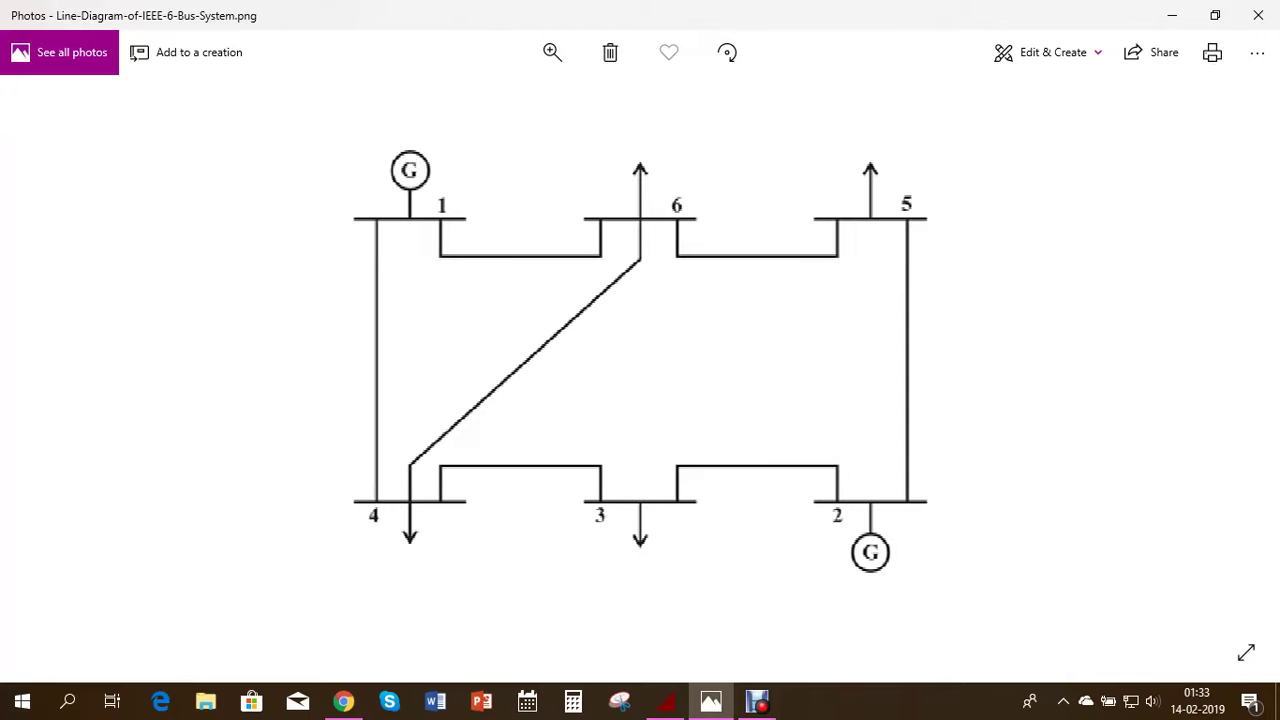
key("alt+Tab")
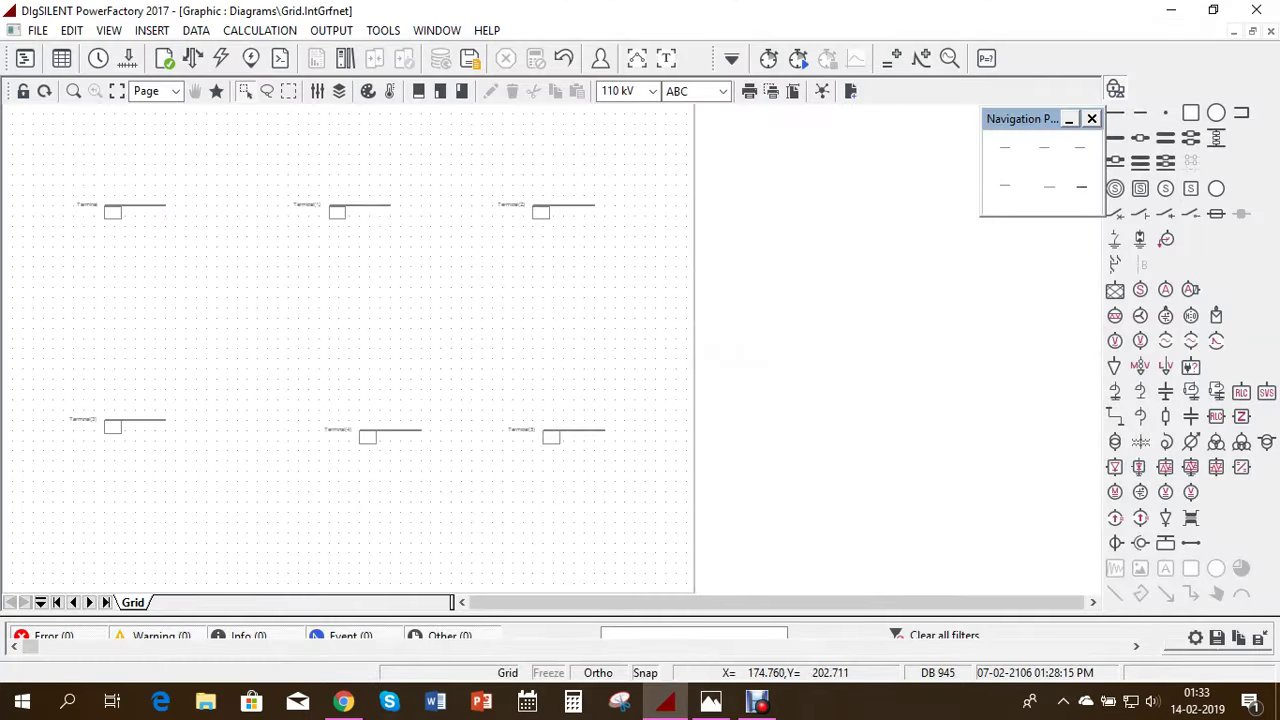
double_click(135, 205)
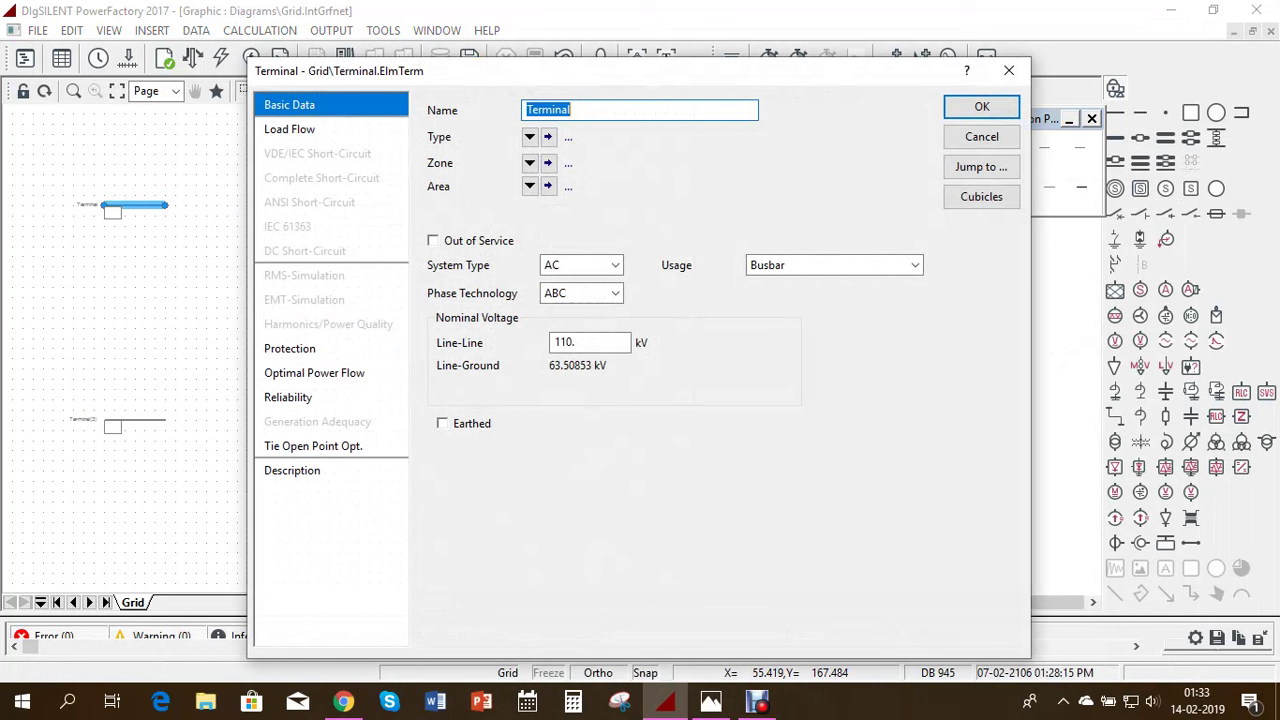
key("End")
key("BackSpace")
key("BackSpace")
key("BackSpace")
key("BackSpace")
key("BackSpace")
key("BackSpace")
key("BackSpace")
key("BackSpace")
type("bUS")
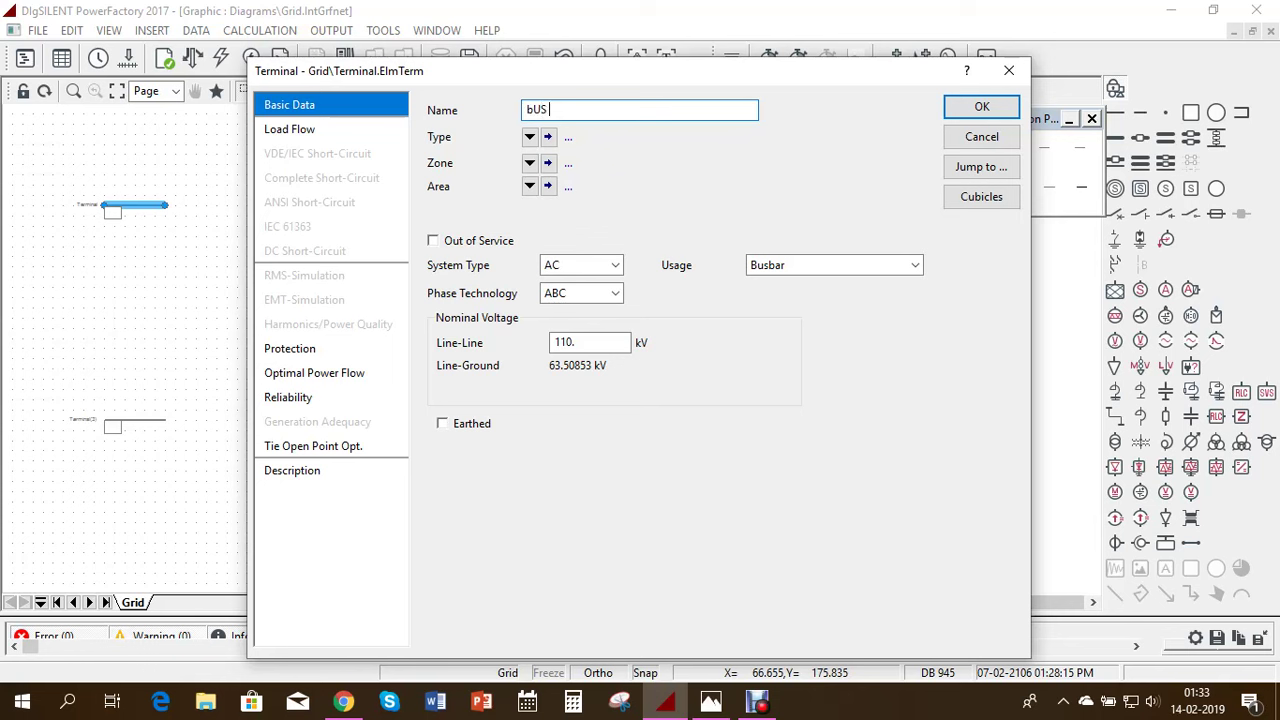
key("BackSpace")
key("BackSpace")
key("BackSpace")
key("BackSpace")
type("bUS 1")
key("Return")
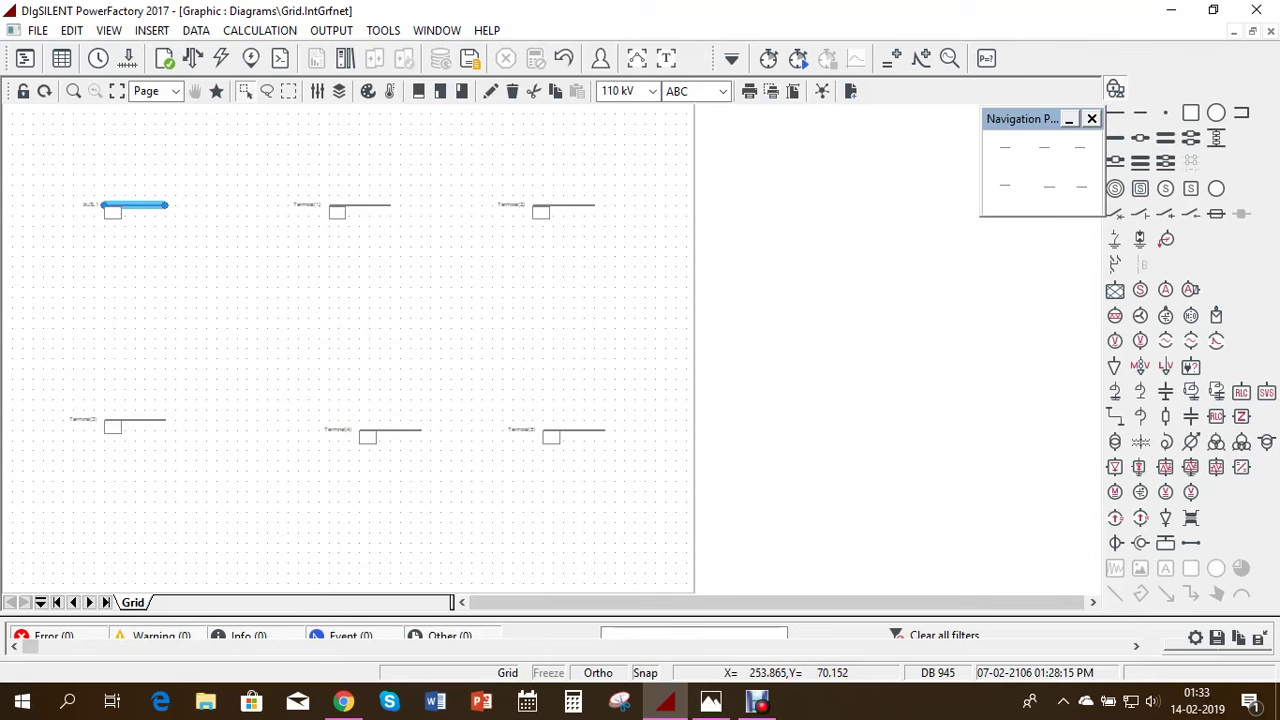
- Rename the lower-right terminal as BUS 2 and the lower-middle terminal as BUS 3
double_click(590, 432)
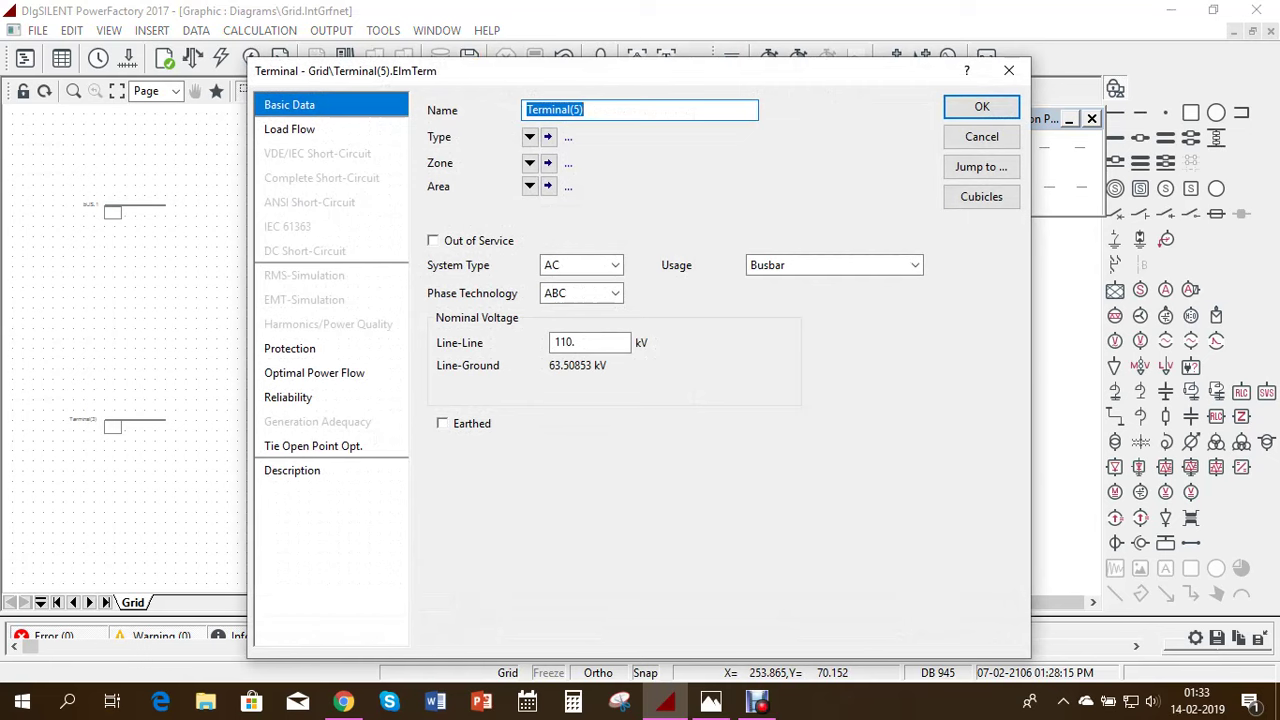
type("BUS 2")
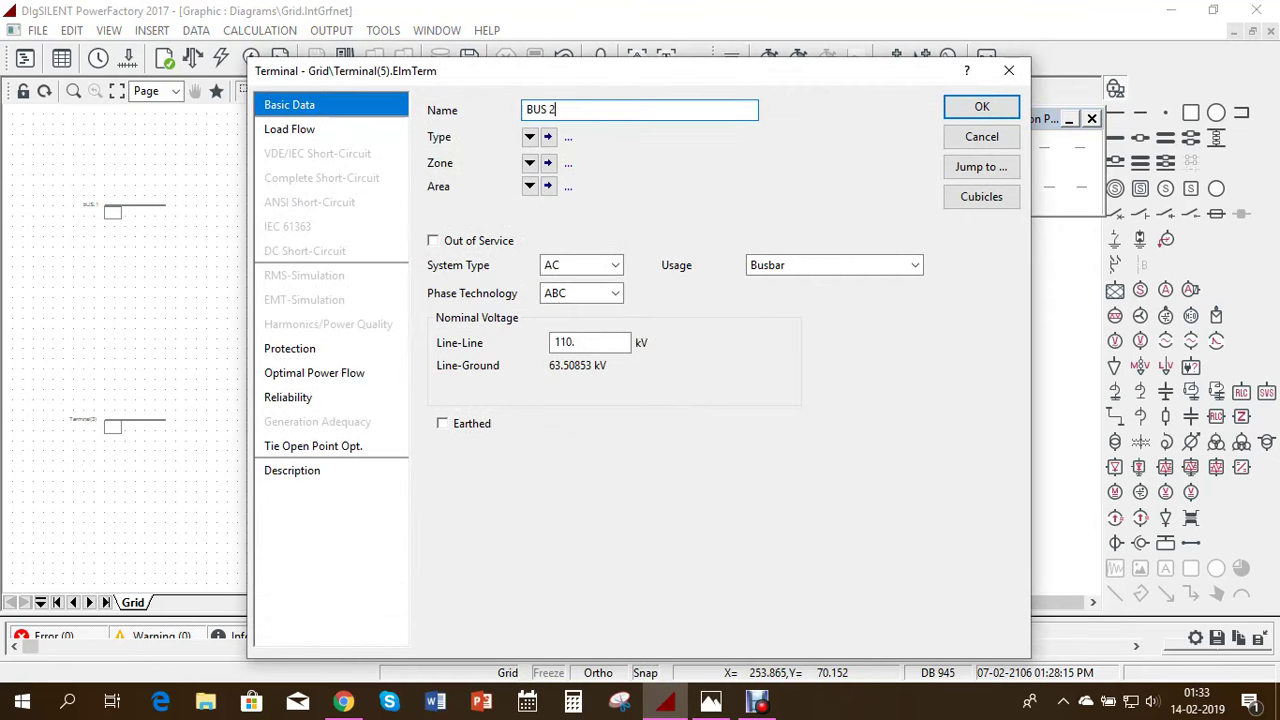
key("Return")
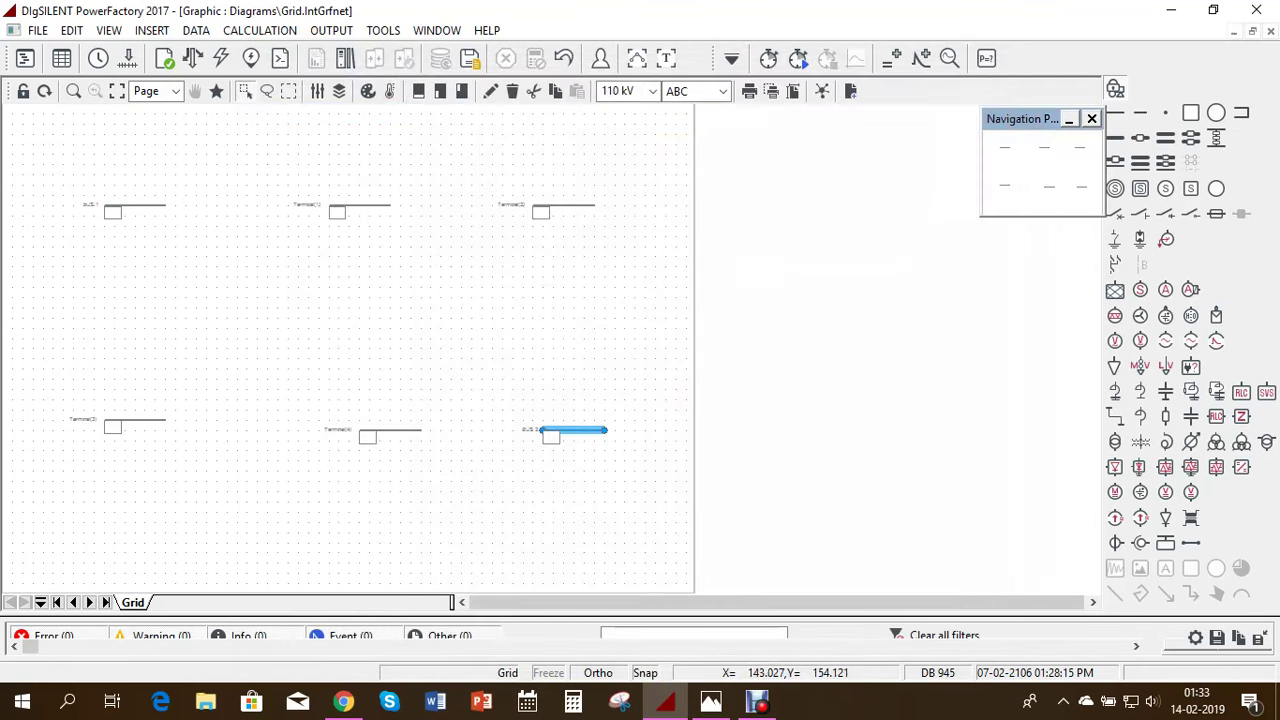
double_click(390, 430)
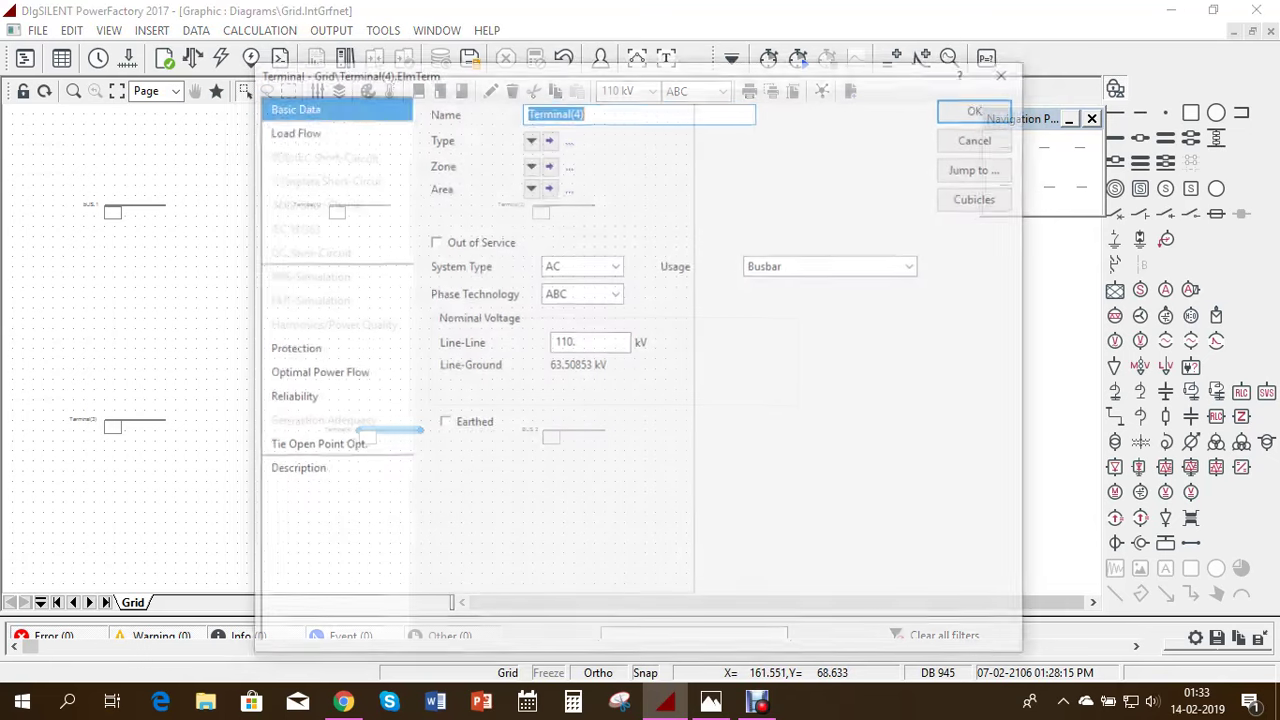
type("BUS 3")
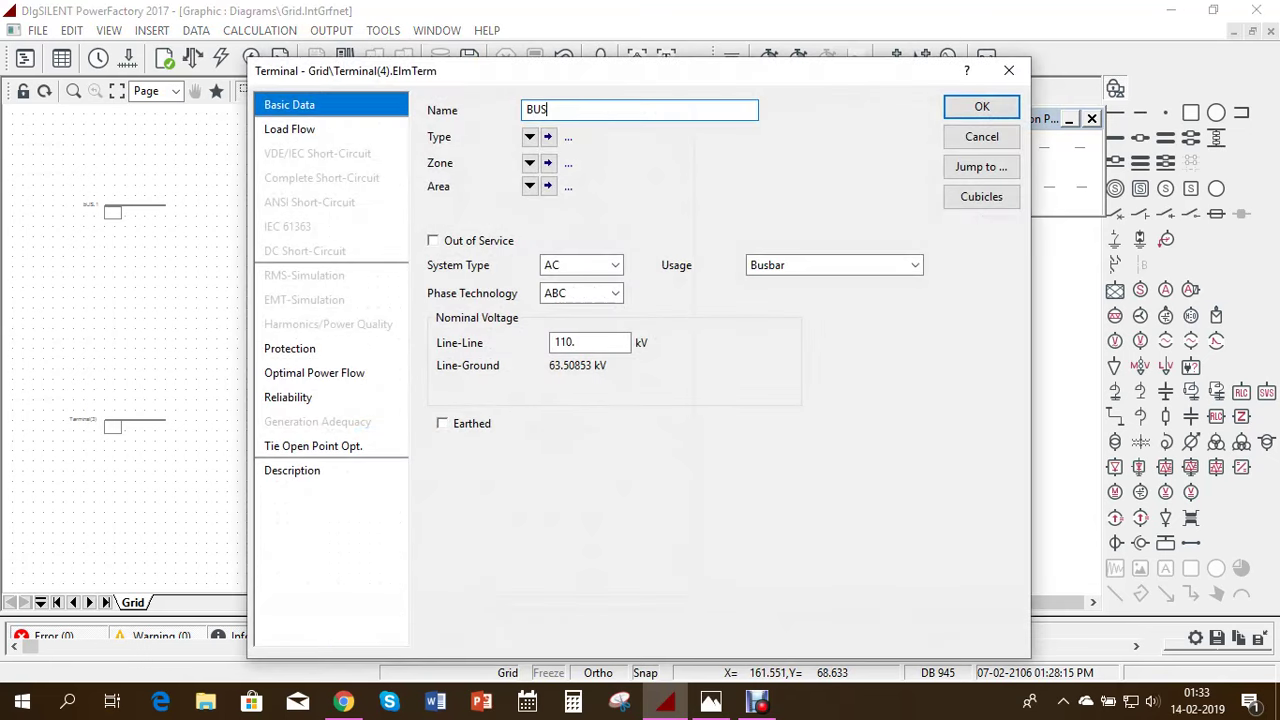
key("Return")
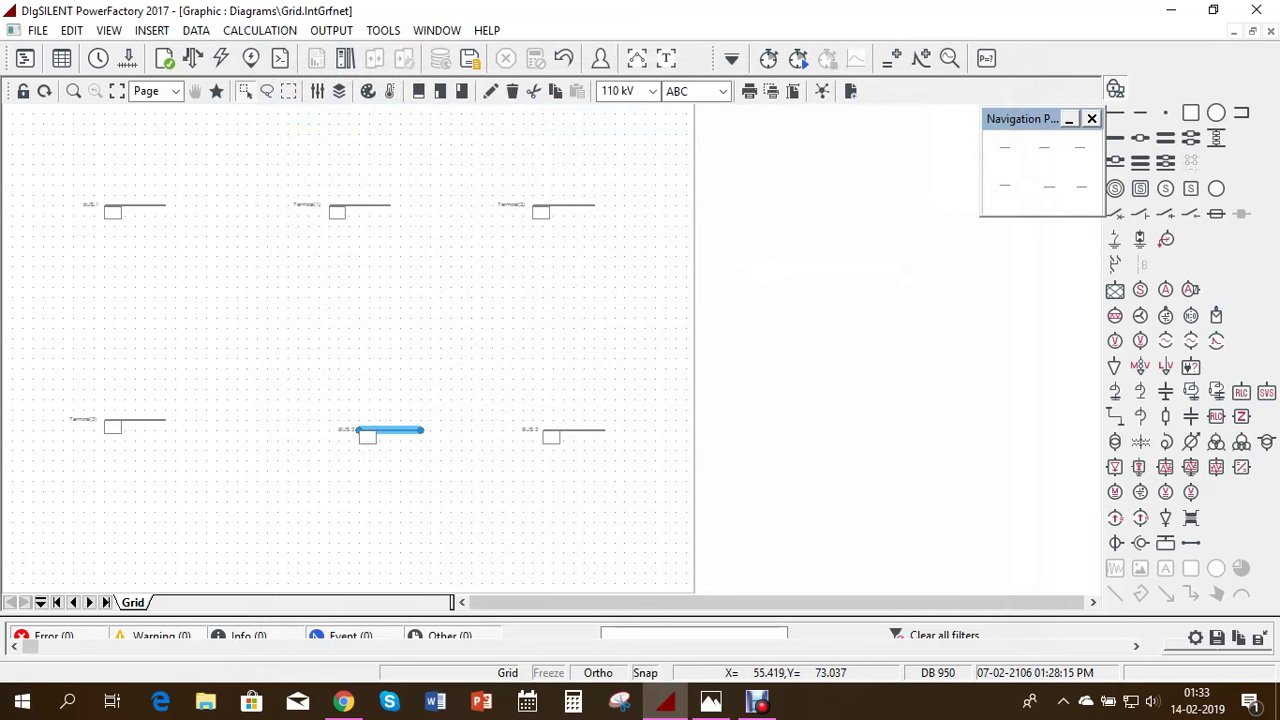
- Rename the lower-left terminal as BUS 4 and the upper-right terminal as BUS 5
double_click(135, 420)
type("BUS ")
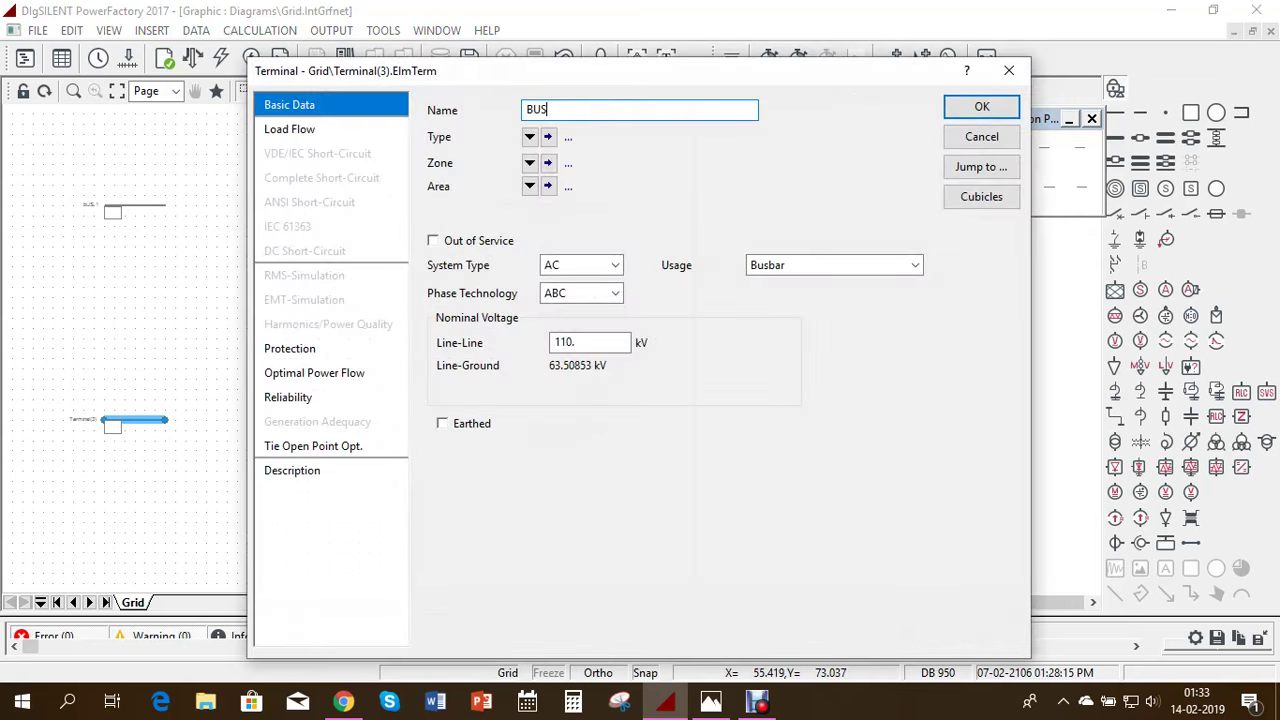
type("4")
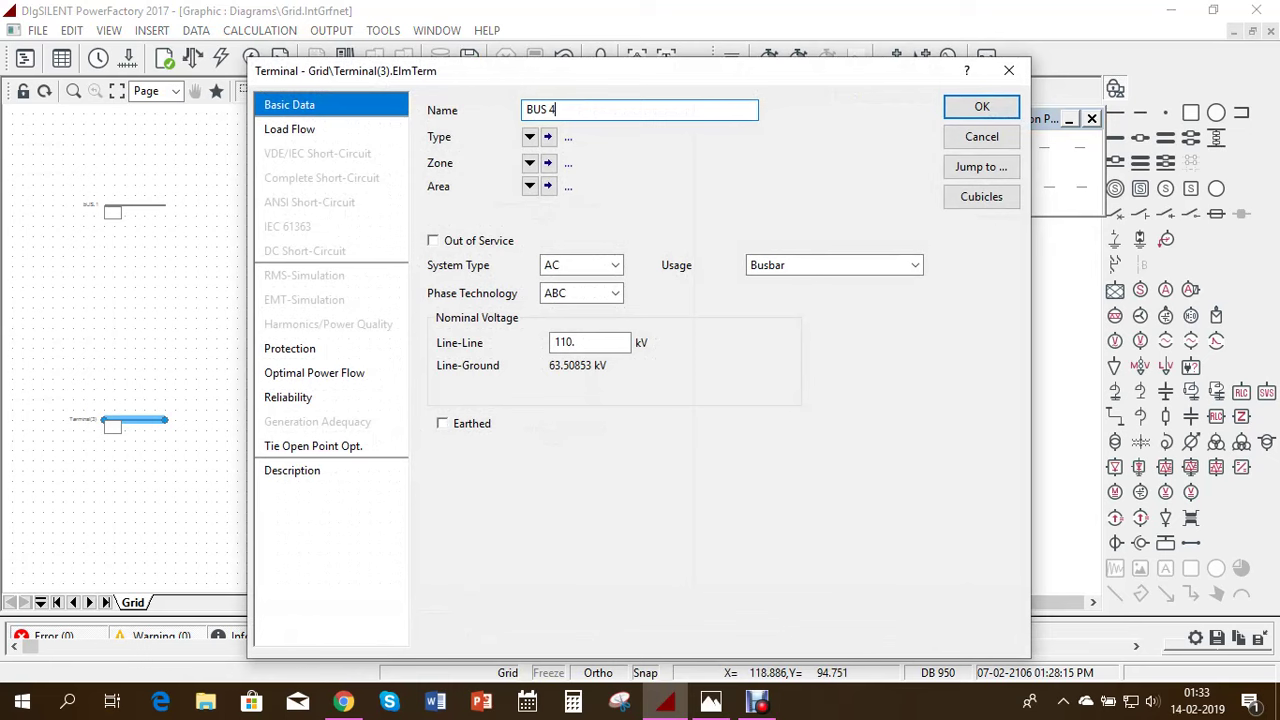
key("Return")
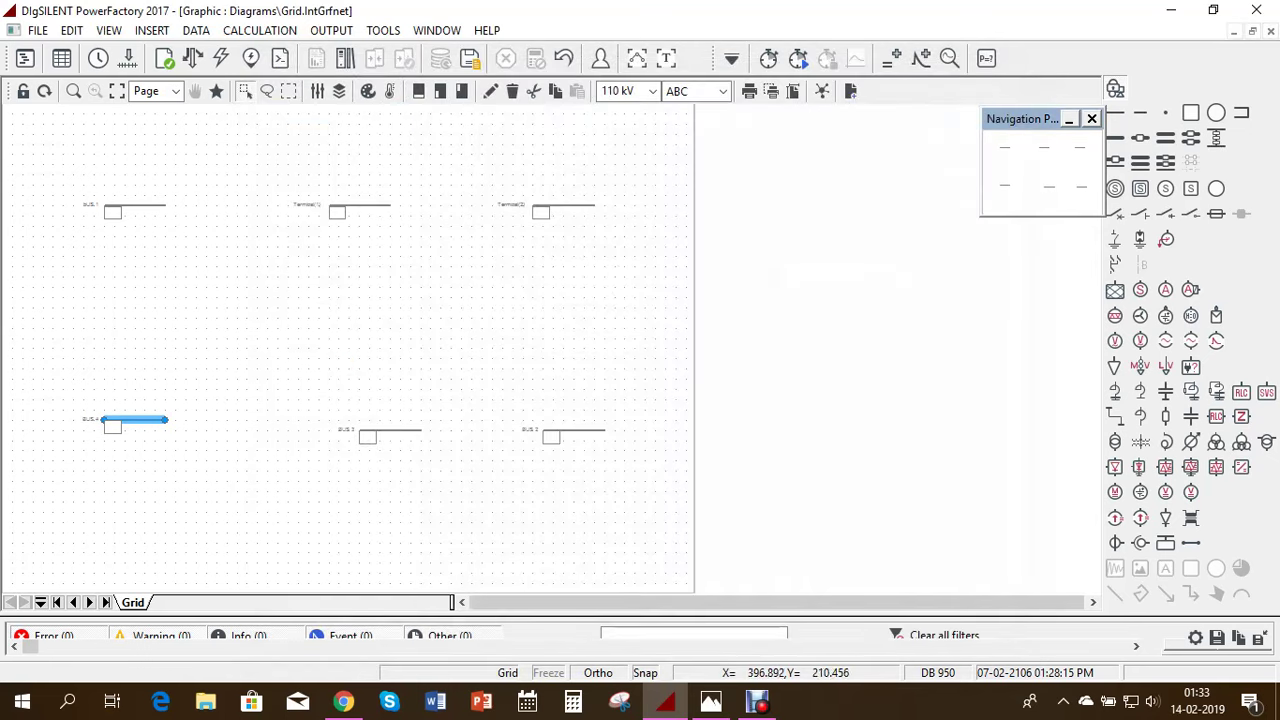
double_click(565, 205)
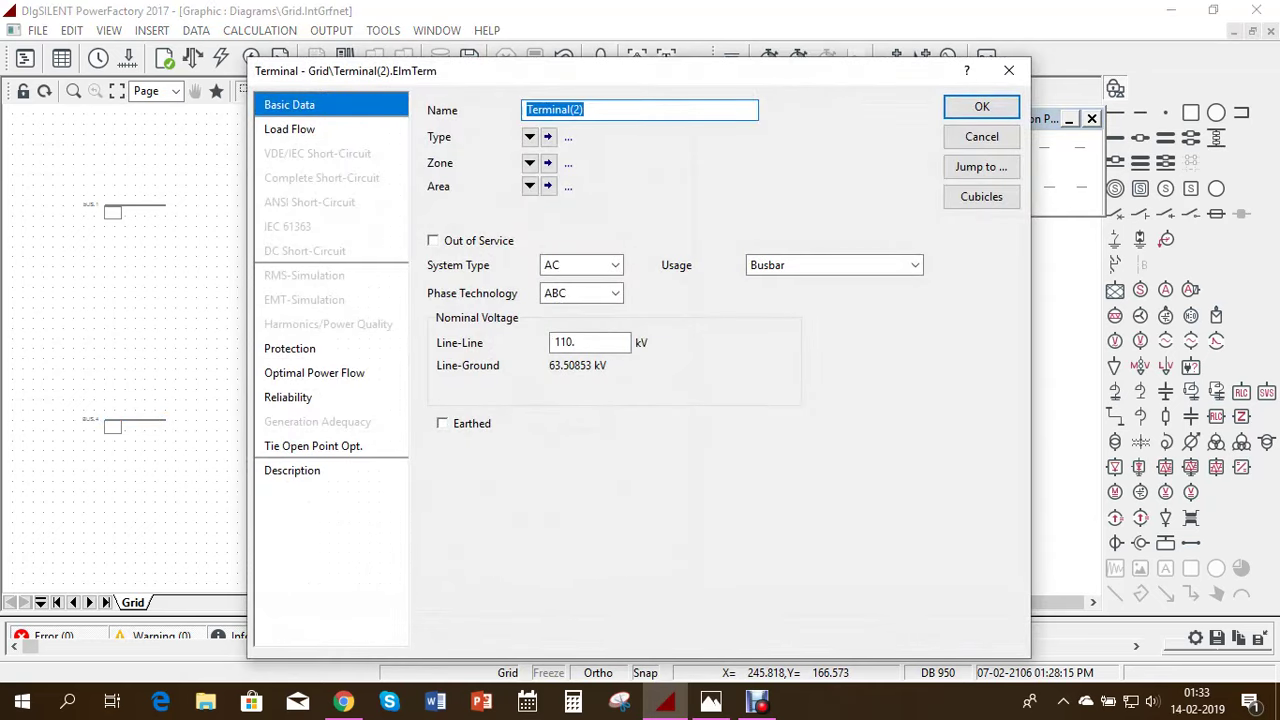
type("BUS")
type(" 3")
key("Return")
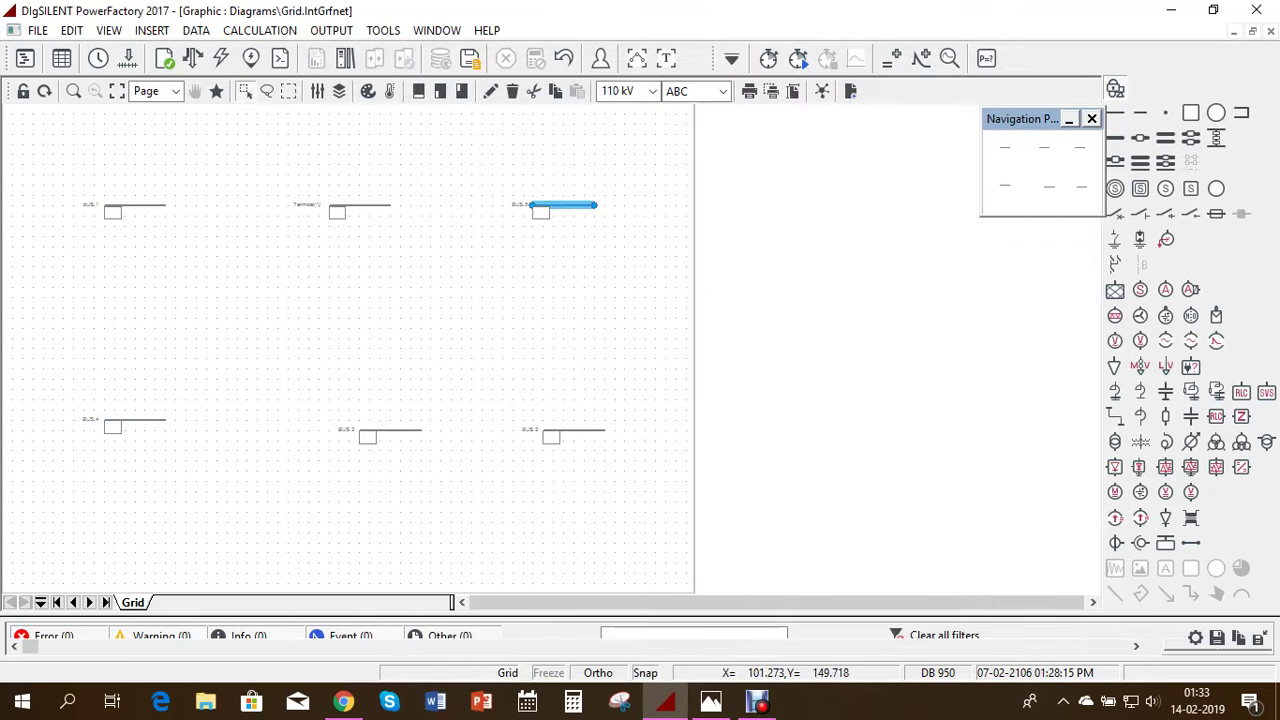
- Rename the upper-middle terminal as BUS 6
double_click(360, 205)
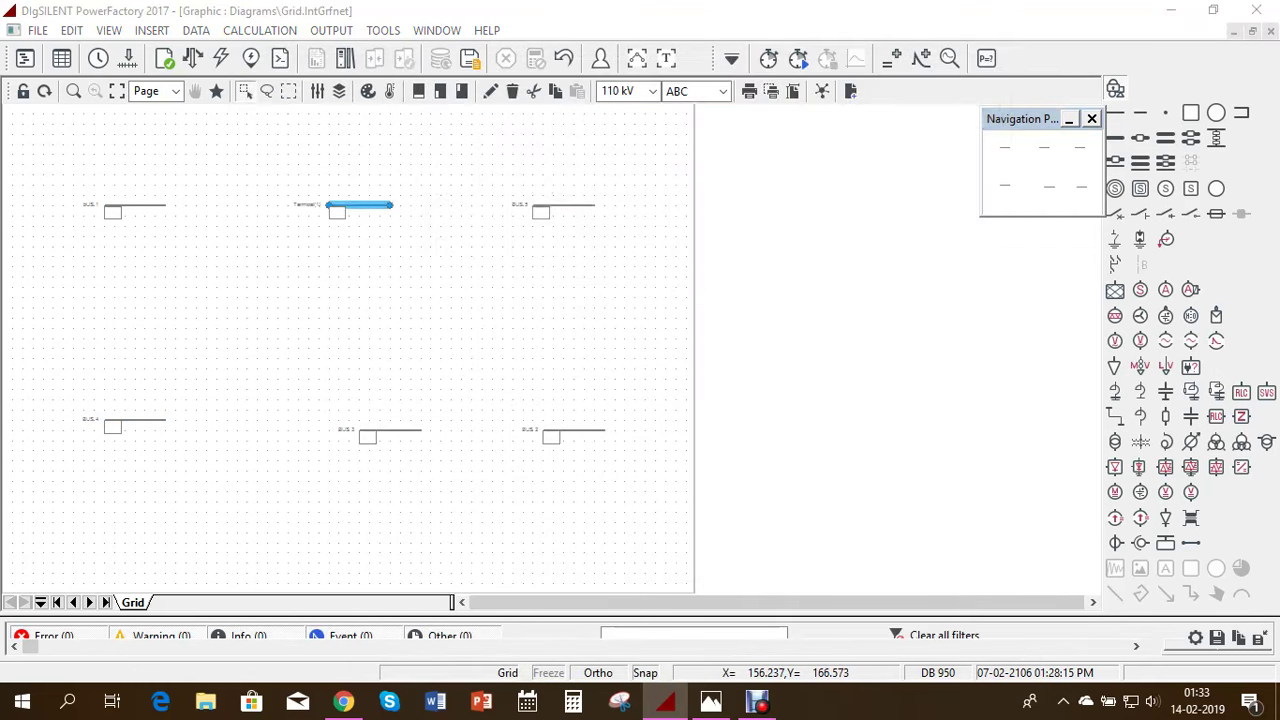
type("BUS")
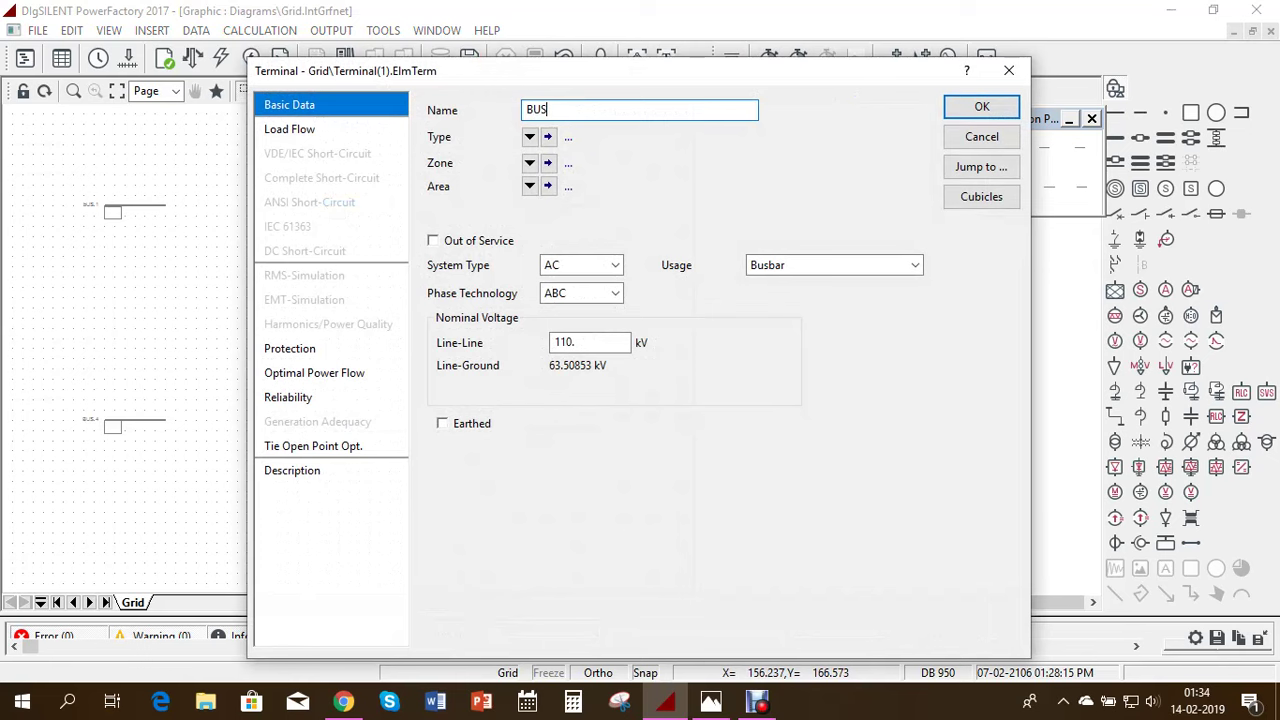
type(" 6")
key("Return")
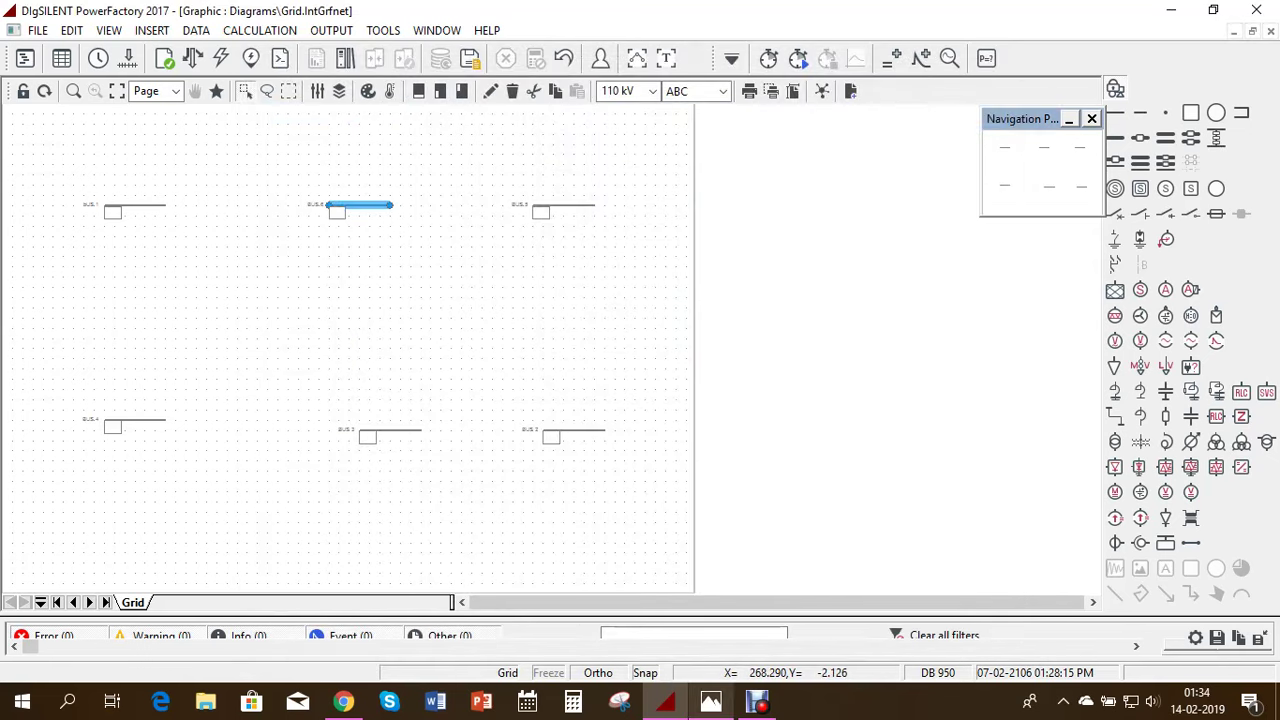
- Check the reference picture for generator locations and, in PowerFactory, connect one synchronous machine above BUS 1 and another below BUS 2
left_click(711, 703)
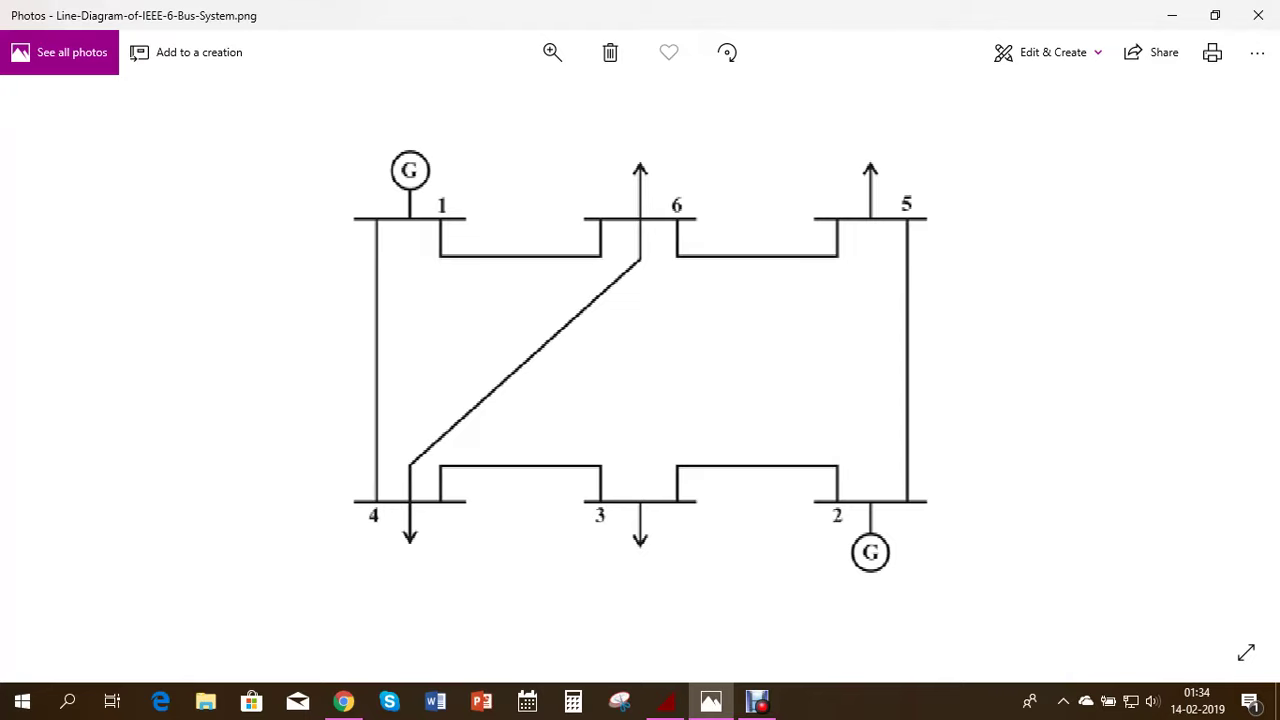
key("alt+Tab")
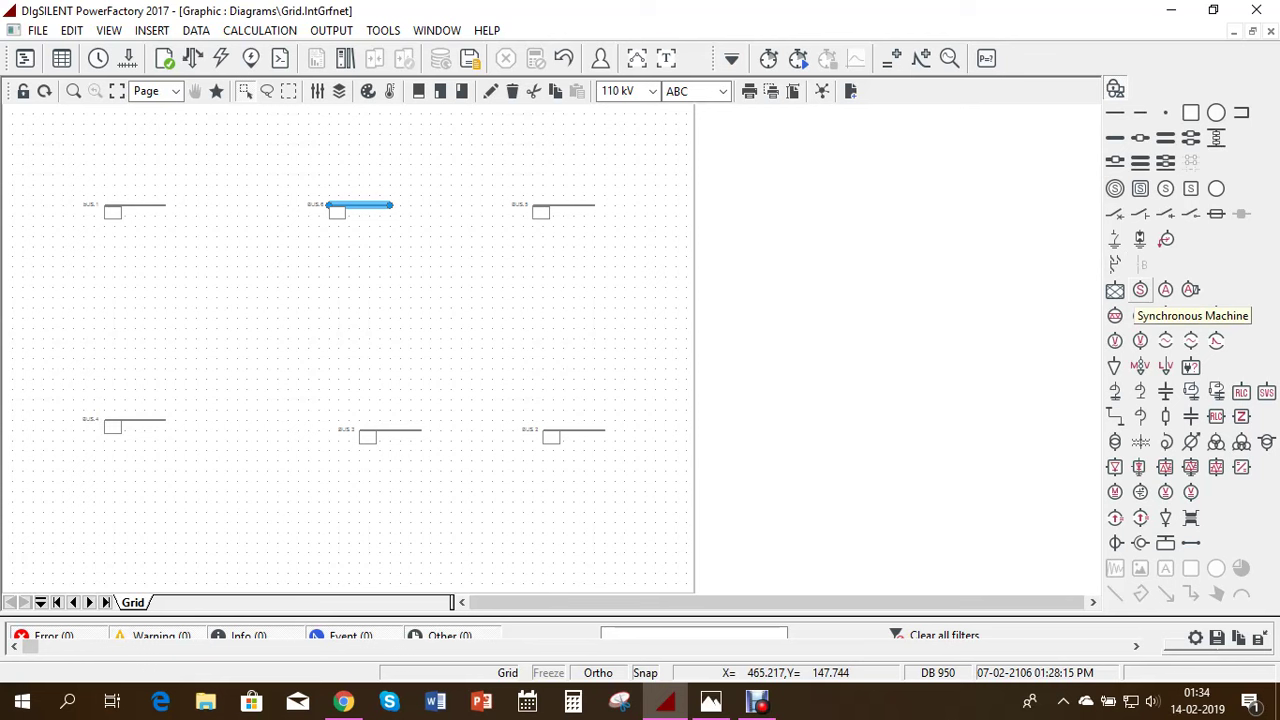
left_click(1140, 290)
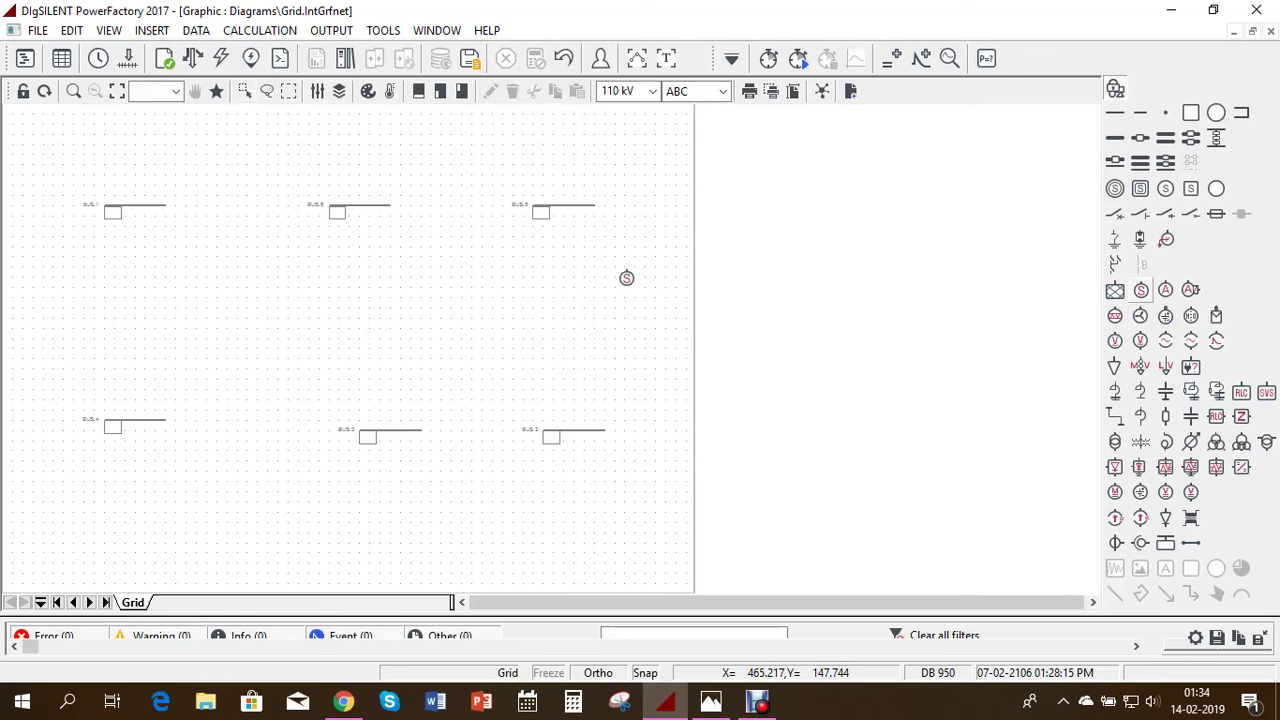
left_click(131, 148)
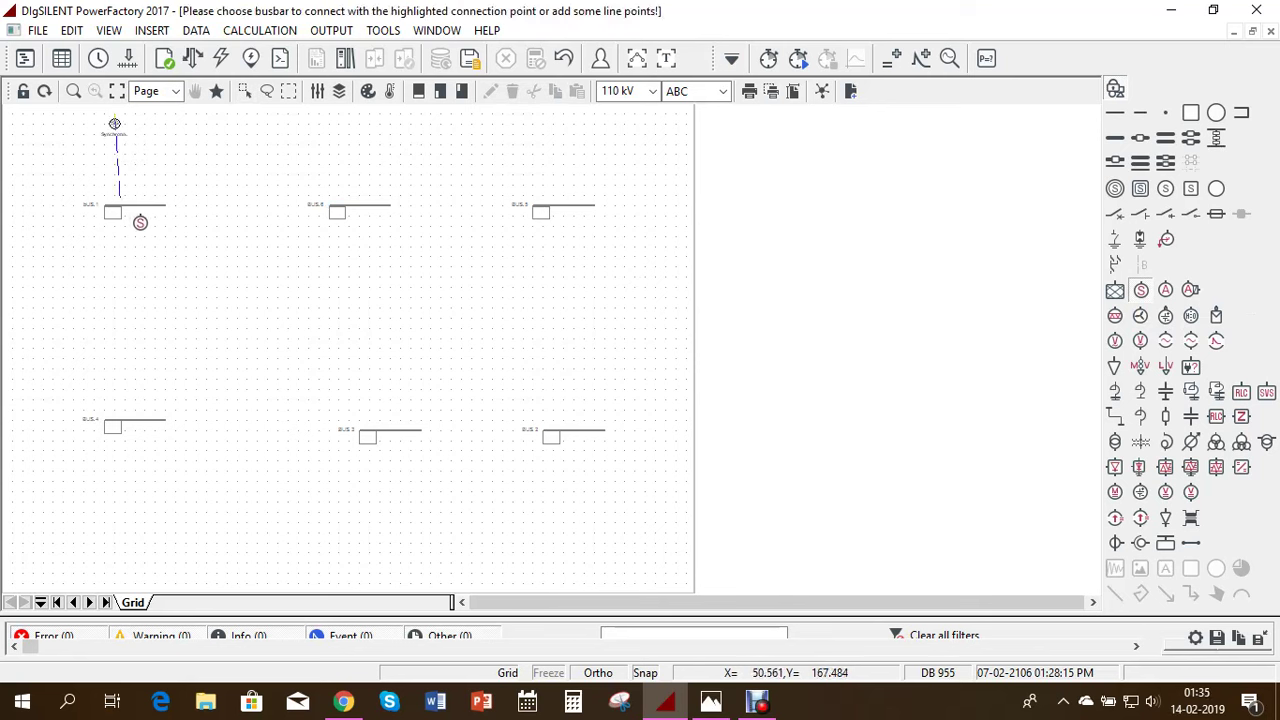
left_click(121, 205)
left_click(583, 521)
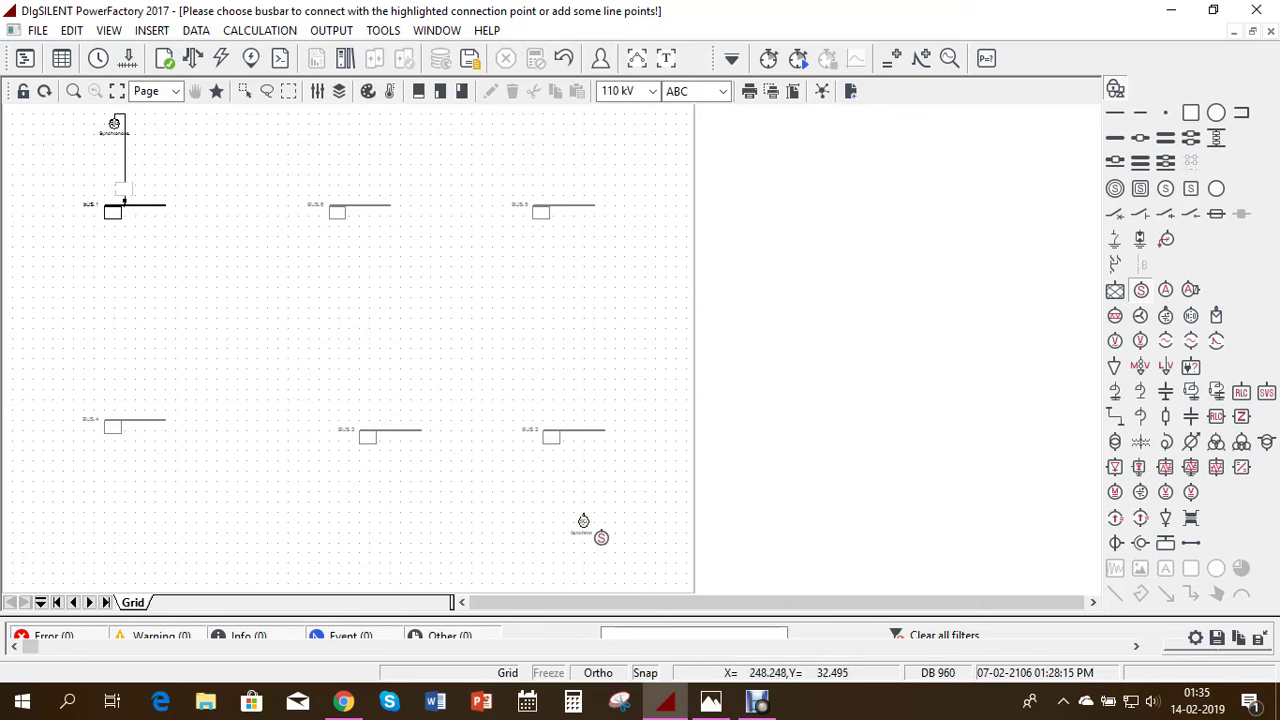
left_click(600, 446)
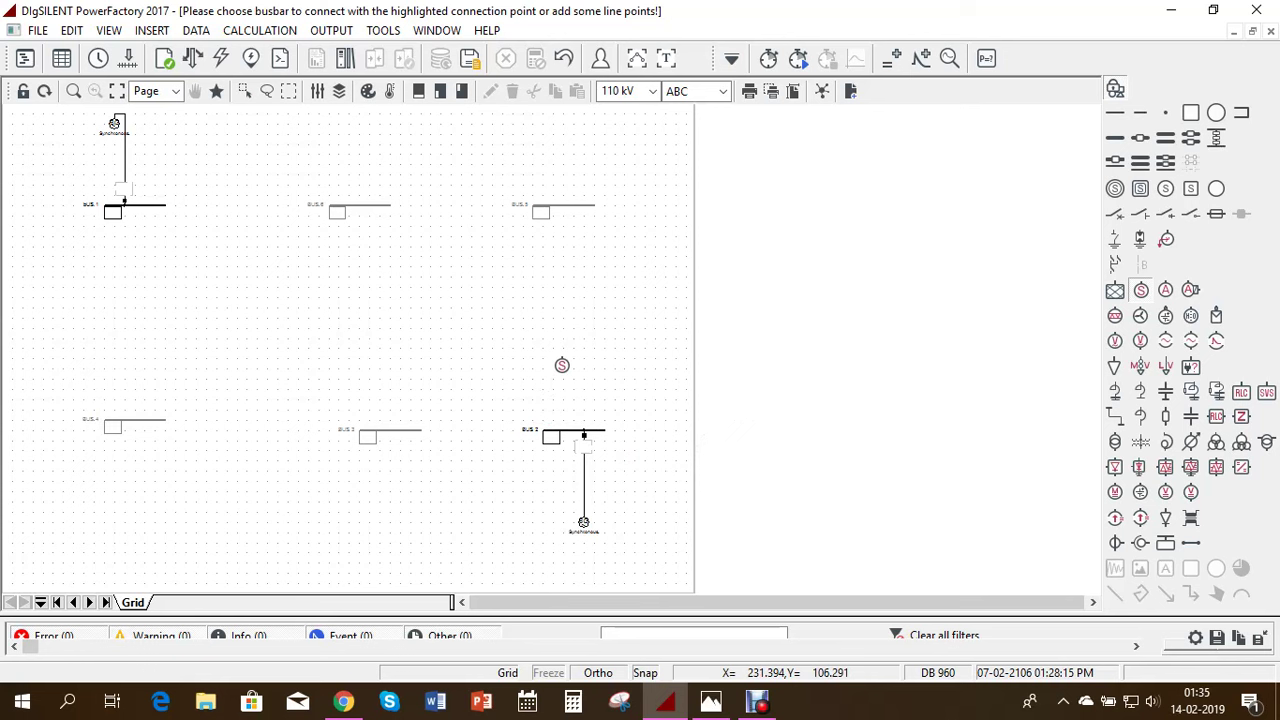
key("Escape")
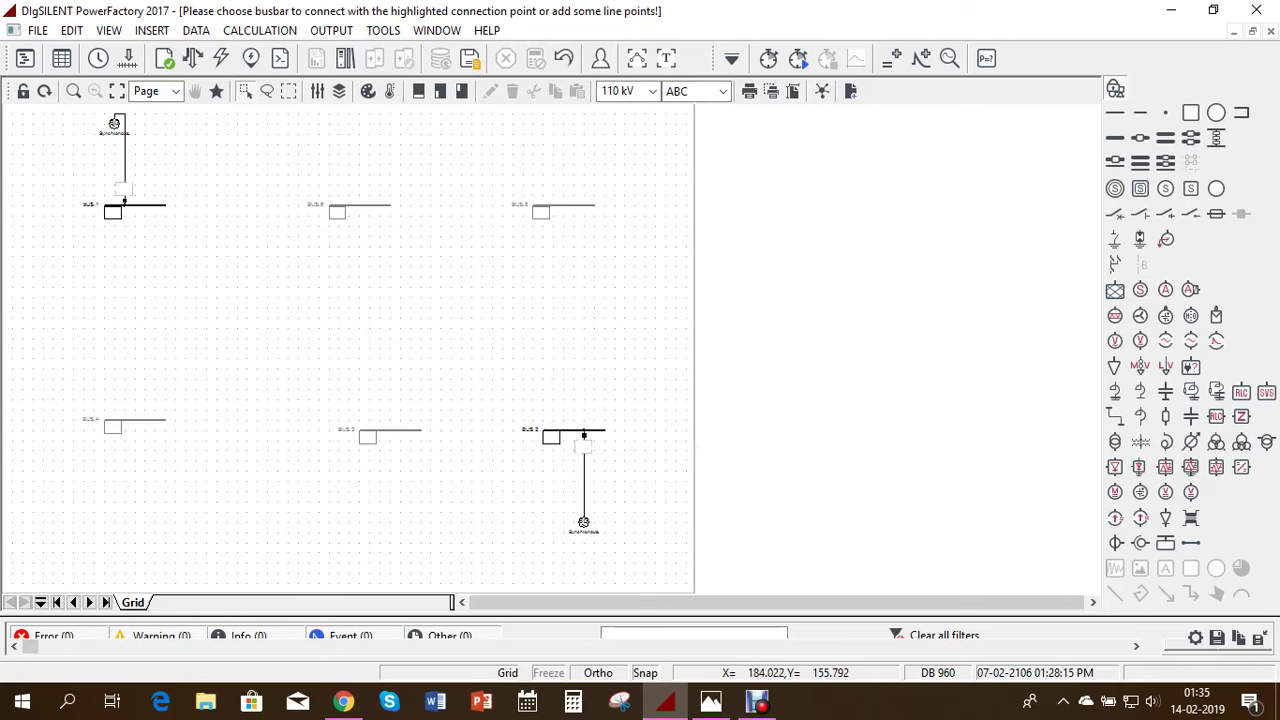
- Review the basic data of the synchronous machine connected above BUS 1 and close it without editing
left_click(124, 150)
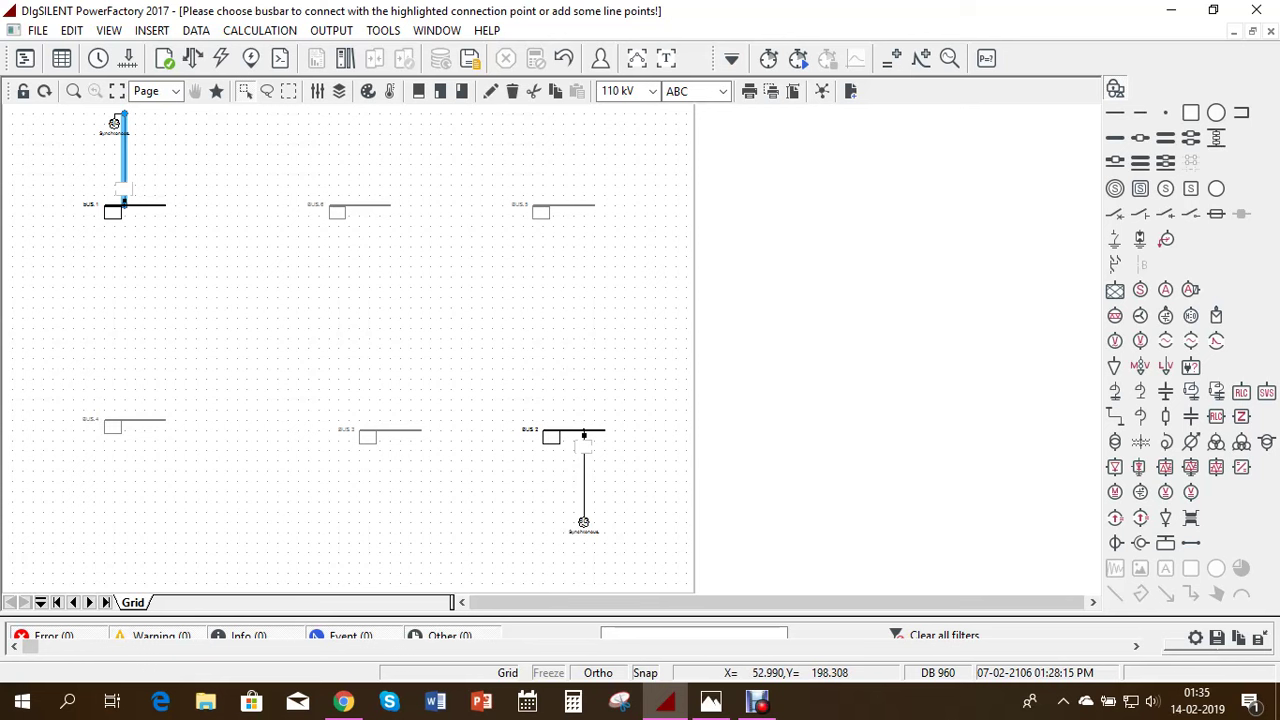
left_click(114, 122)
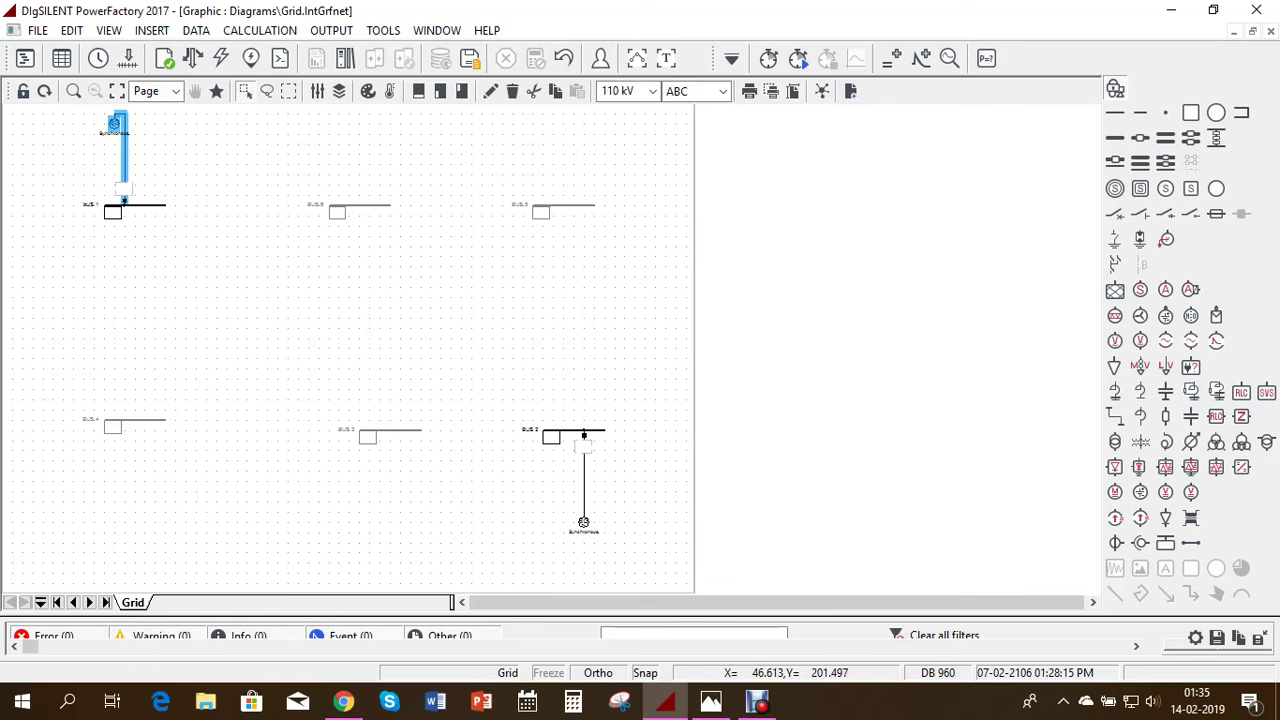
double_click(114, 122)
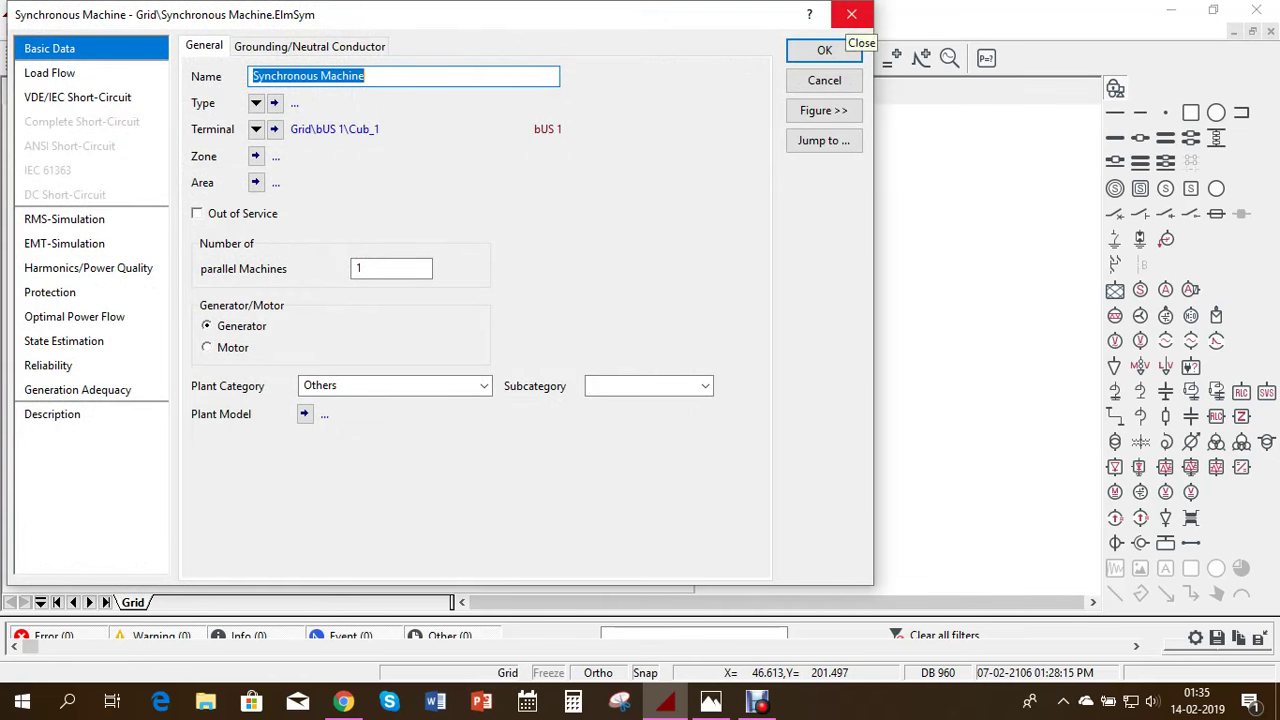
left_click(851, 14)
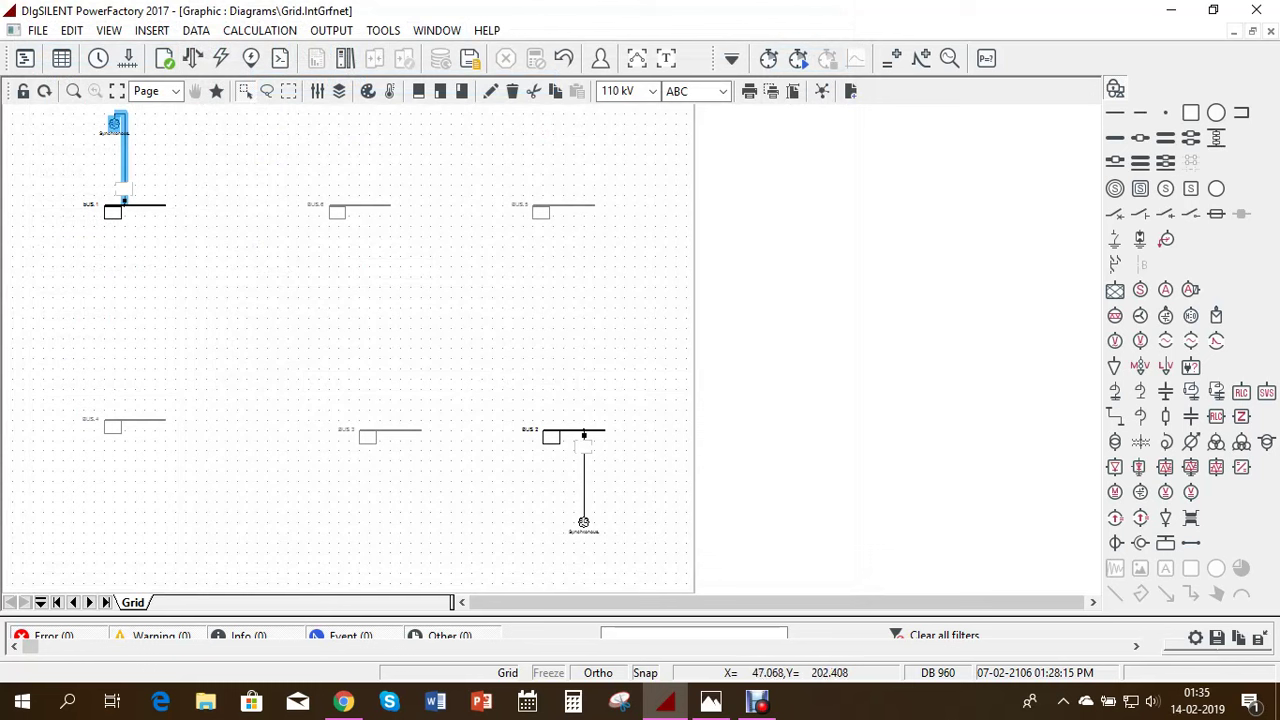
key("Escape")
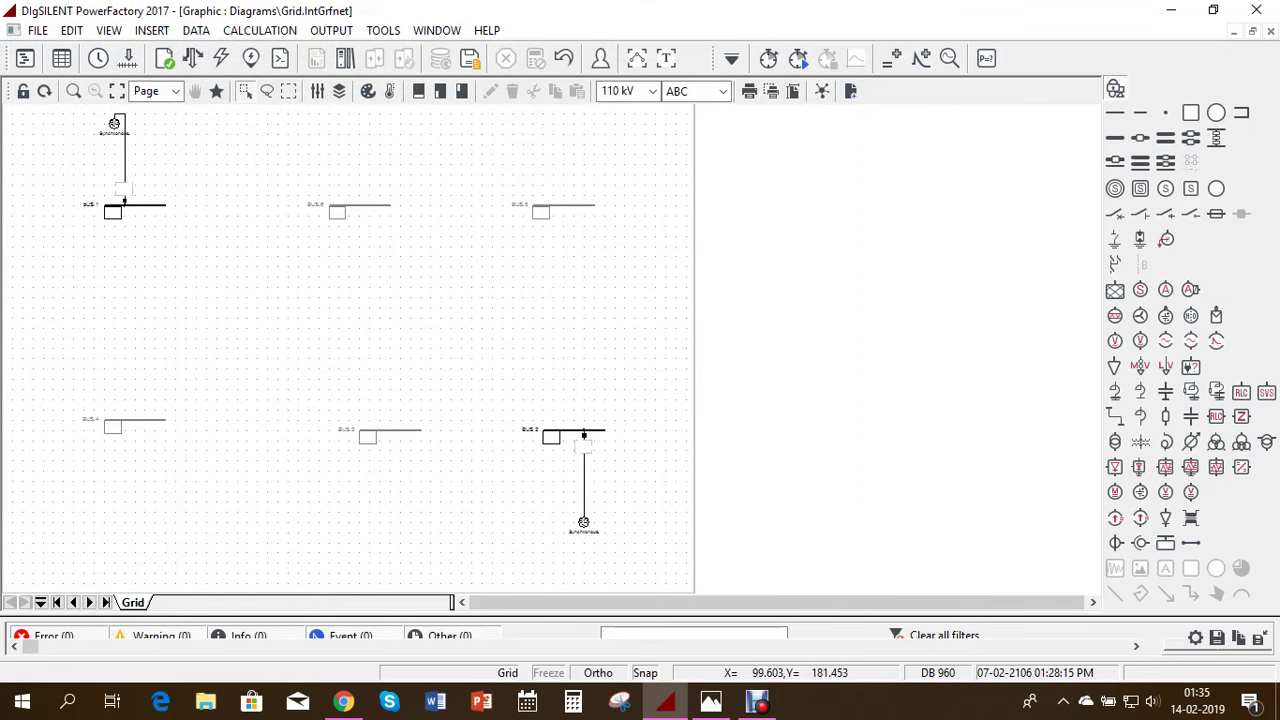
- Check the reference picture for load locations and, in PowerFactory, connect a general load below each of BUS 5, BUS 6, BUS 4 and BUS 3
key("alt+Tab")
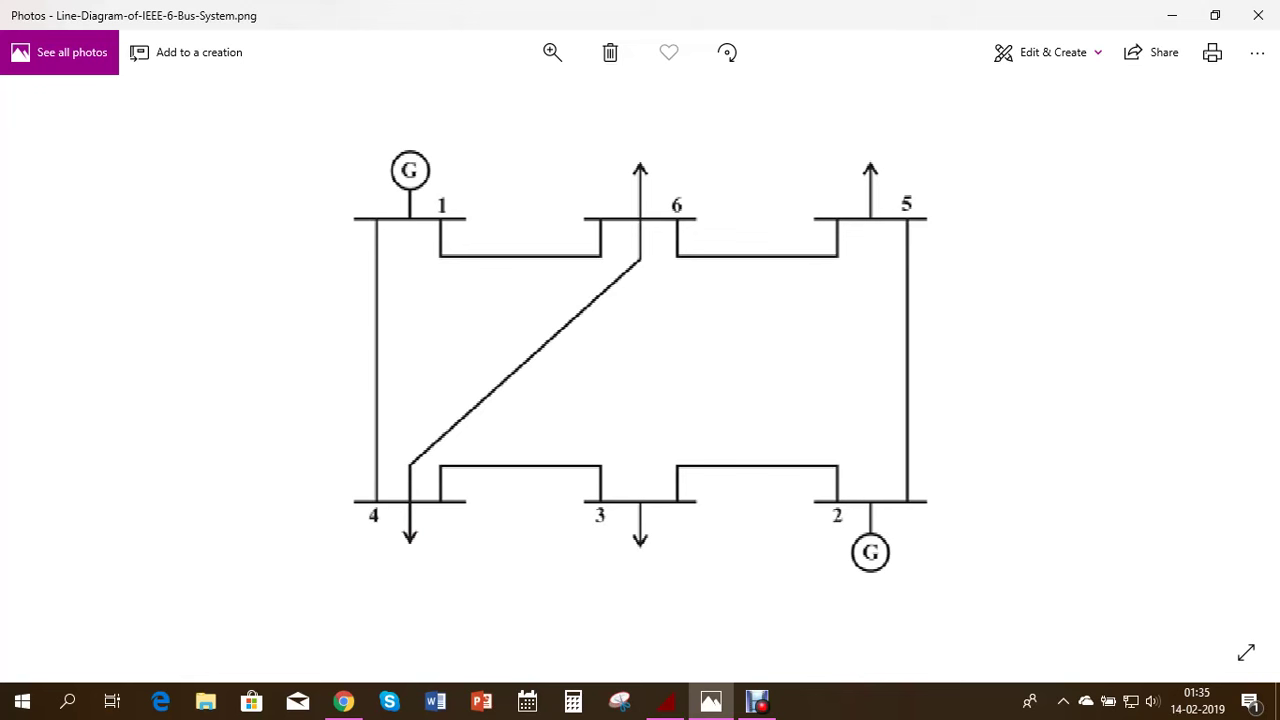
key("alt+Tab")
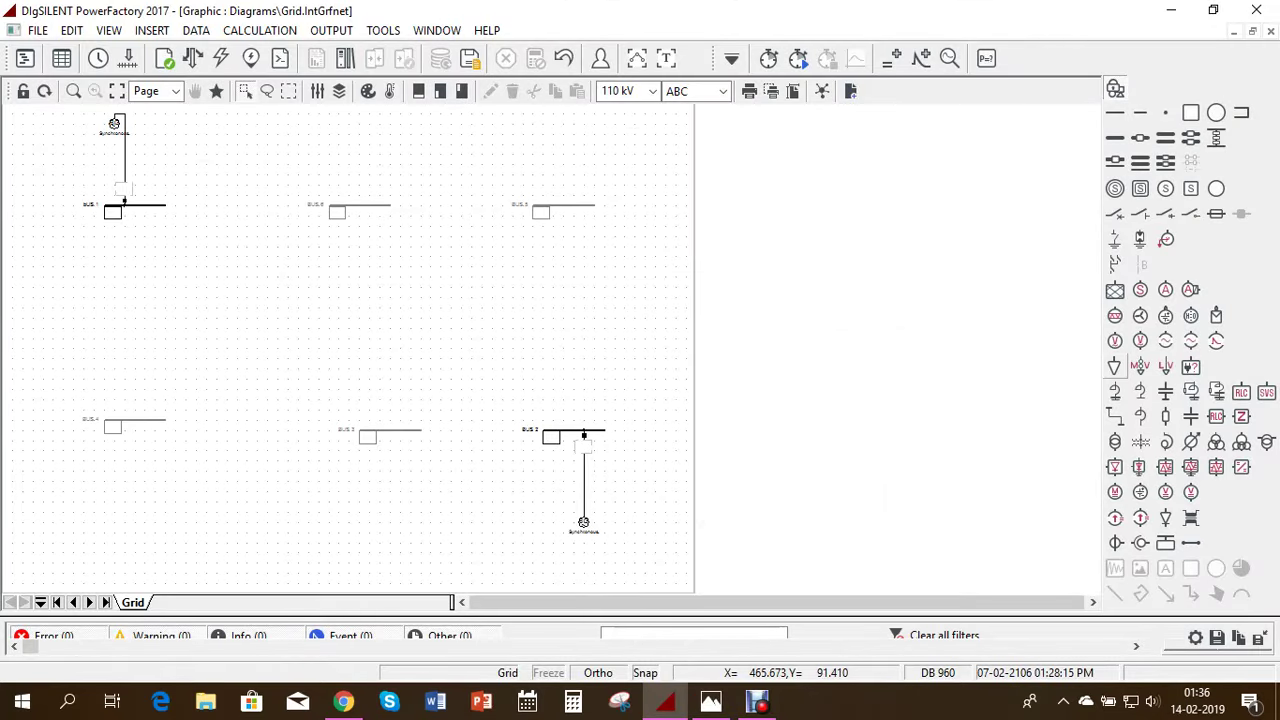
left_click(1114, 366)
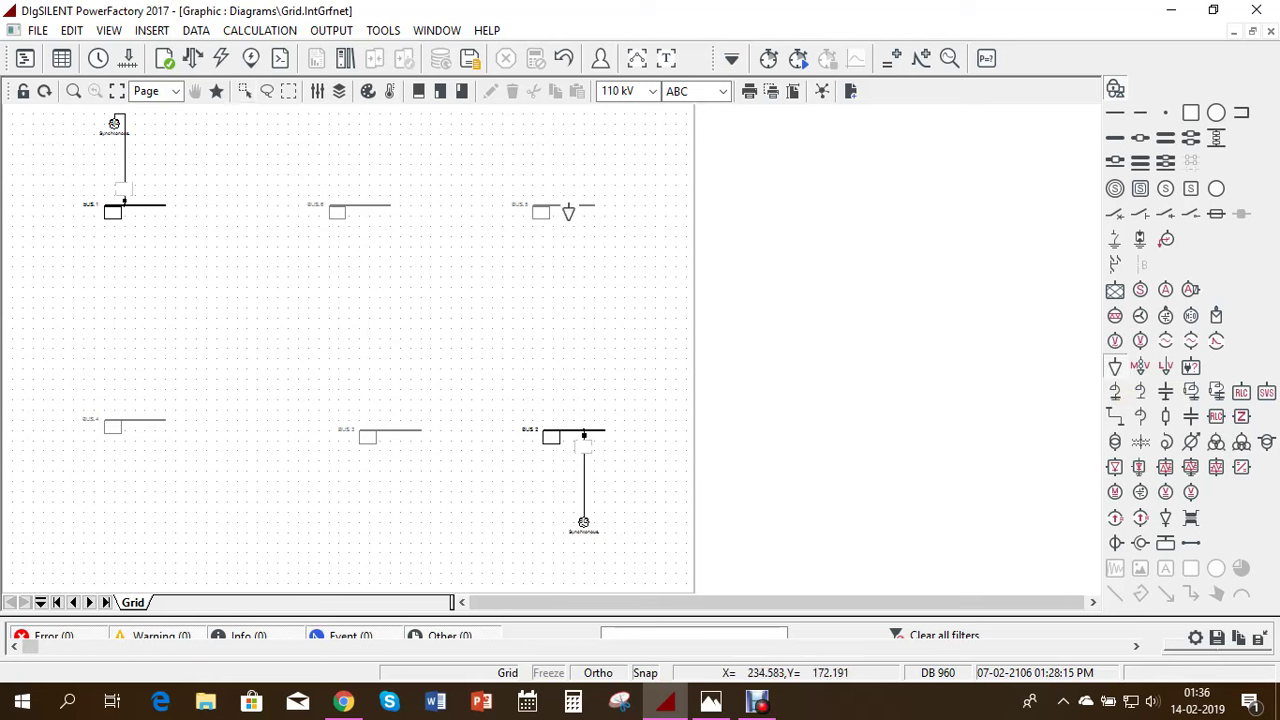
left_click(585, 220)
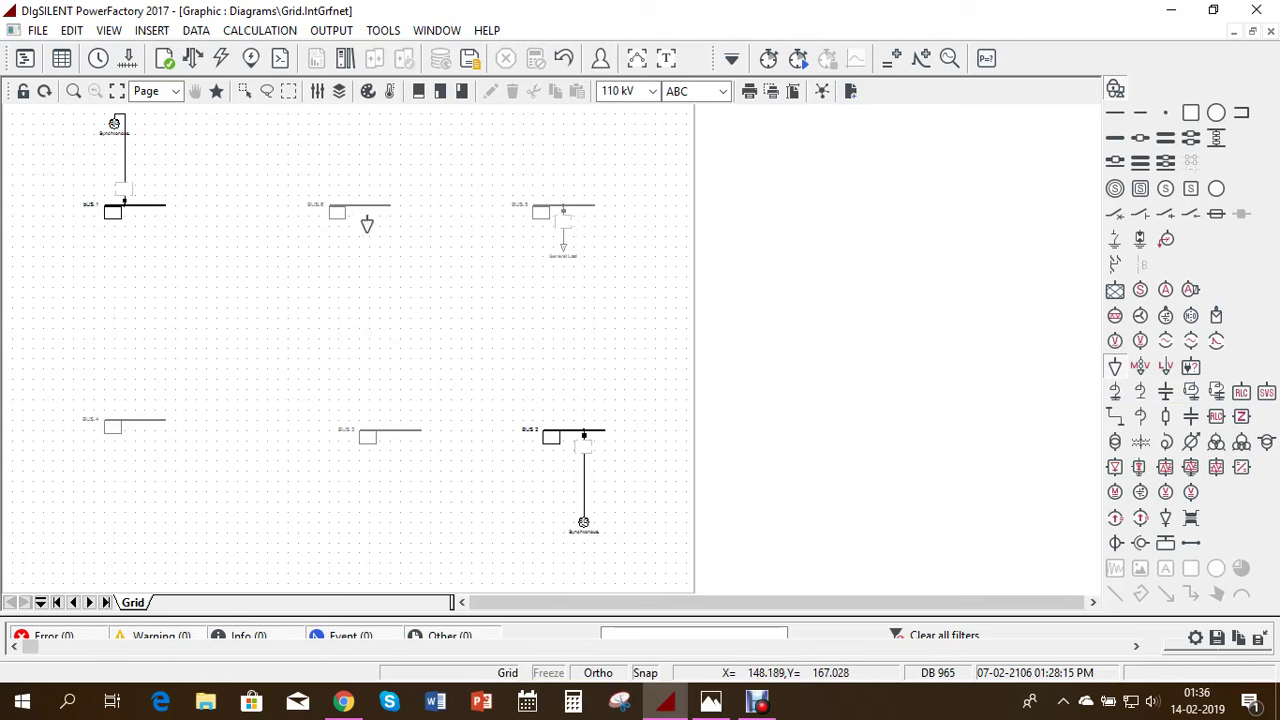
left_click(374, 226)
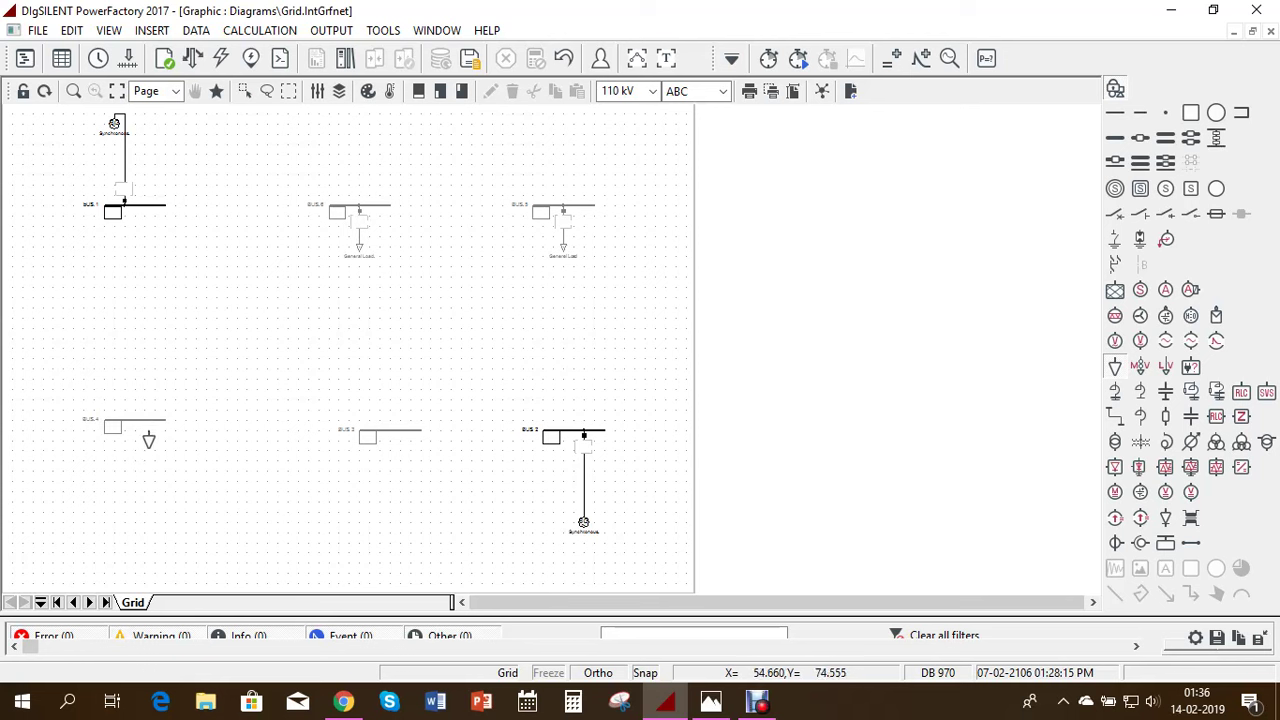
left_click(148, 442)
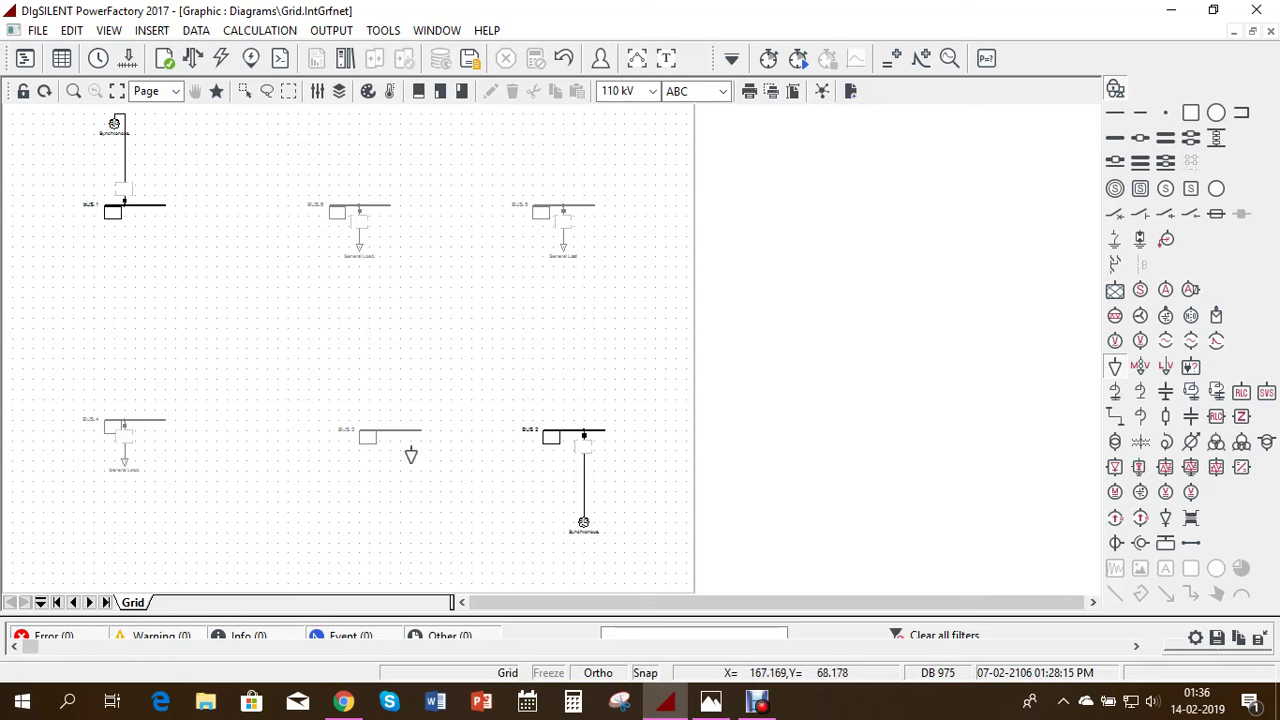
left_click(390, 447)
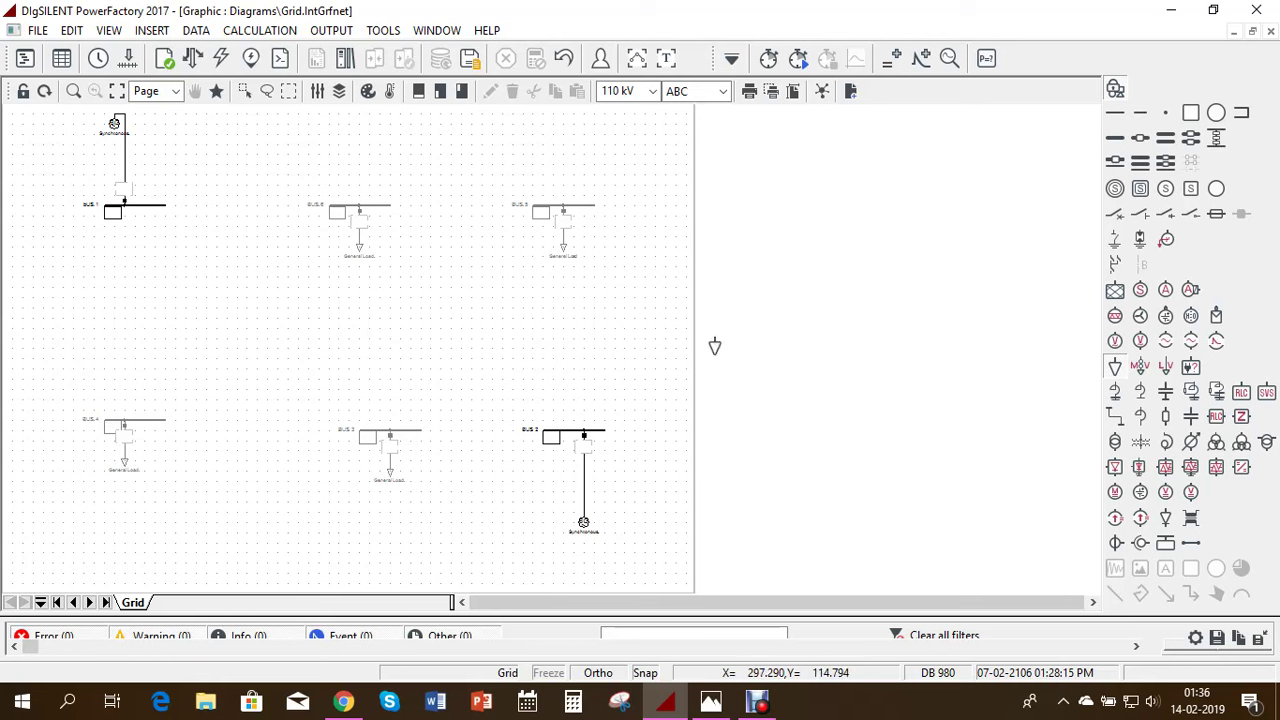
key("Escape")
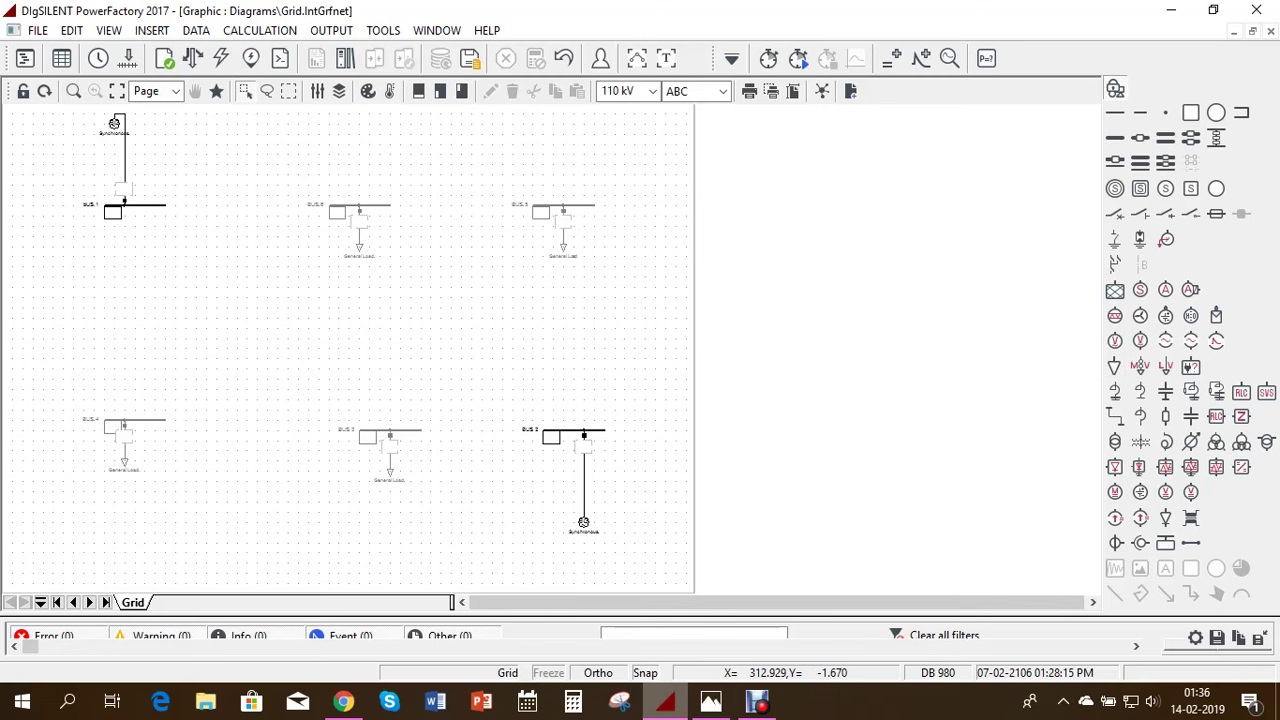
- Check the reference picture for the line connections and, in PowerFactory, draw a line from BUS 1 to BUS 6, routed below both busbars
left_click(710, 702)
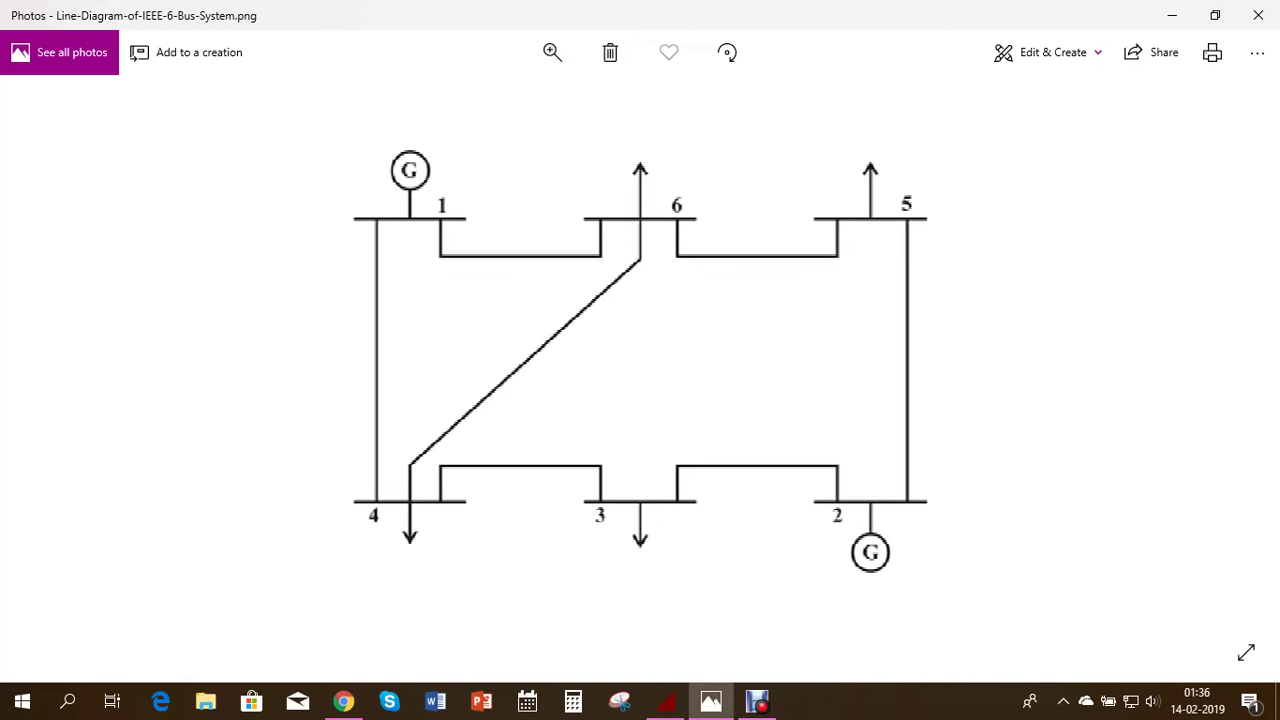
key("alt+Tab")
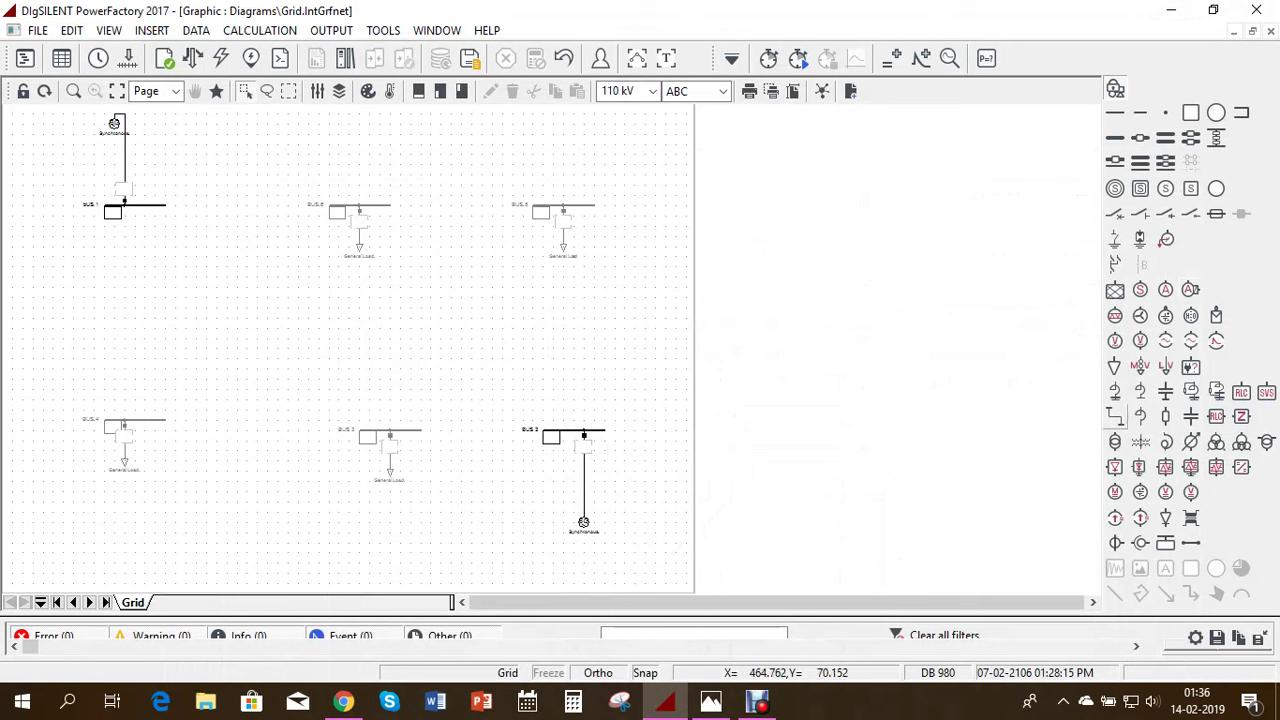
left_click(1115, 416)
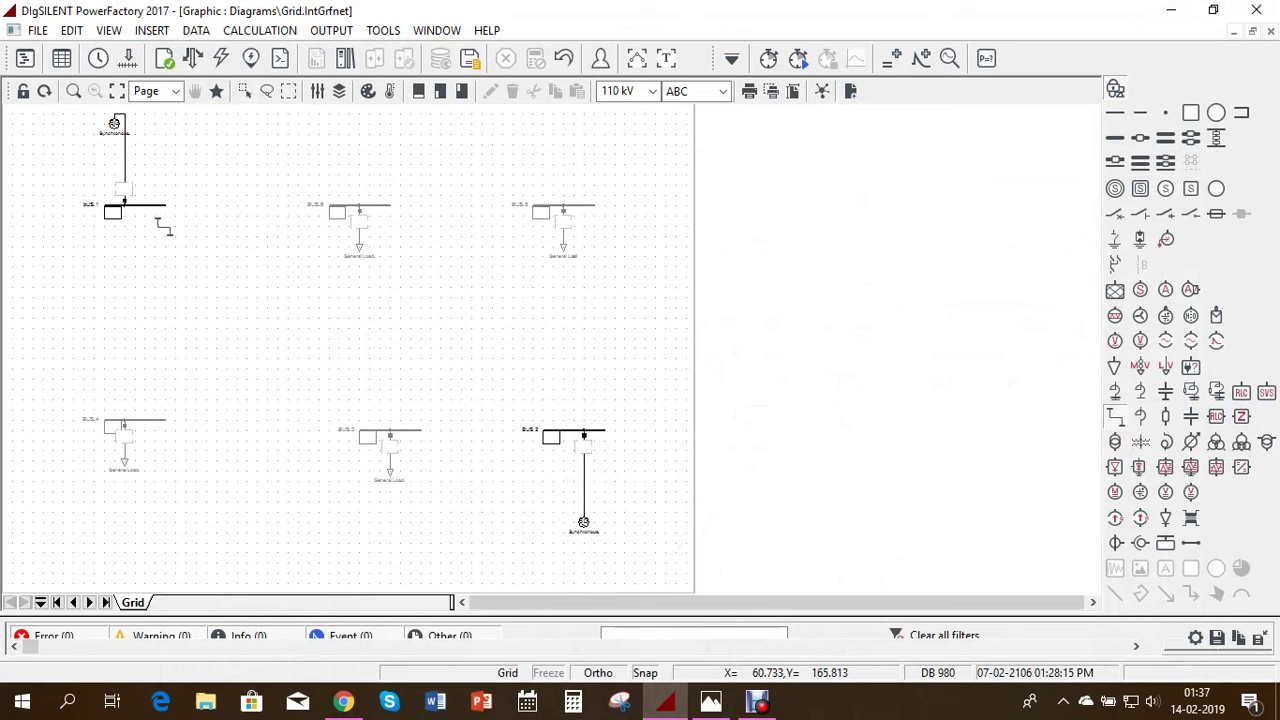
left_click(150, 207)
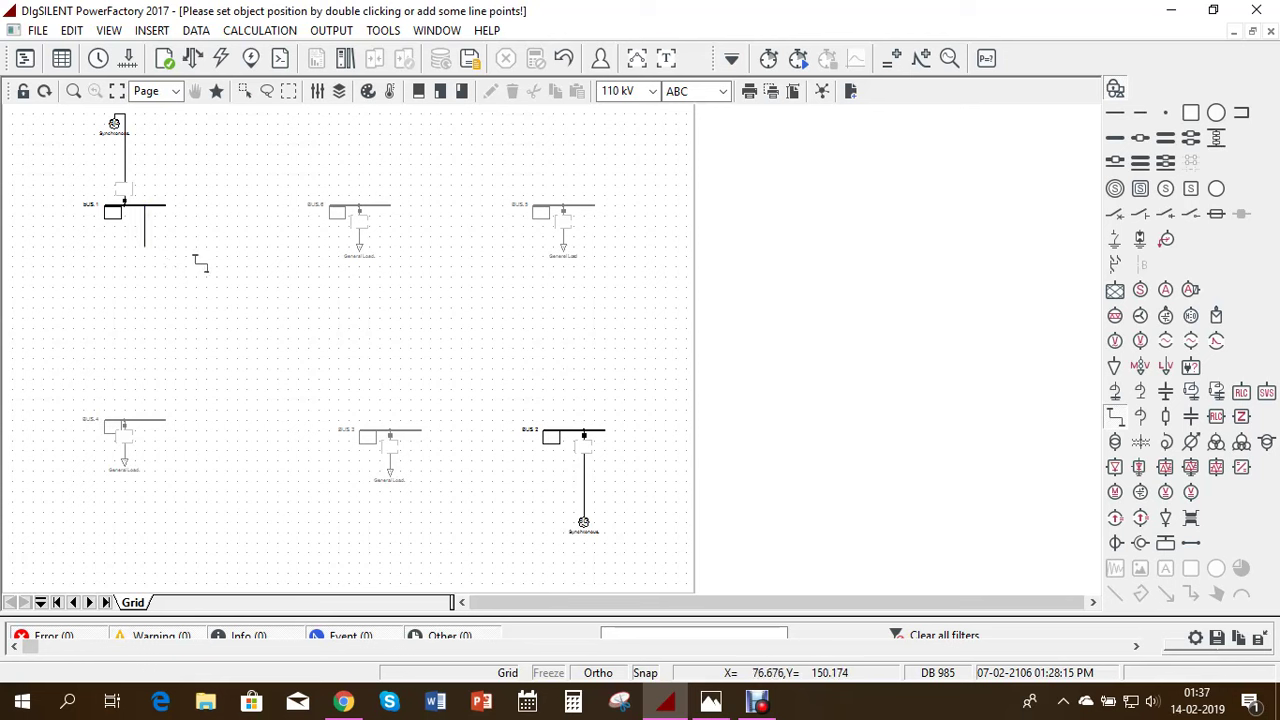
left_click(356, 250)
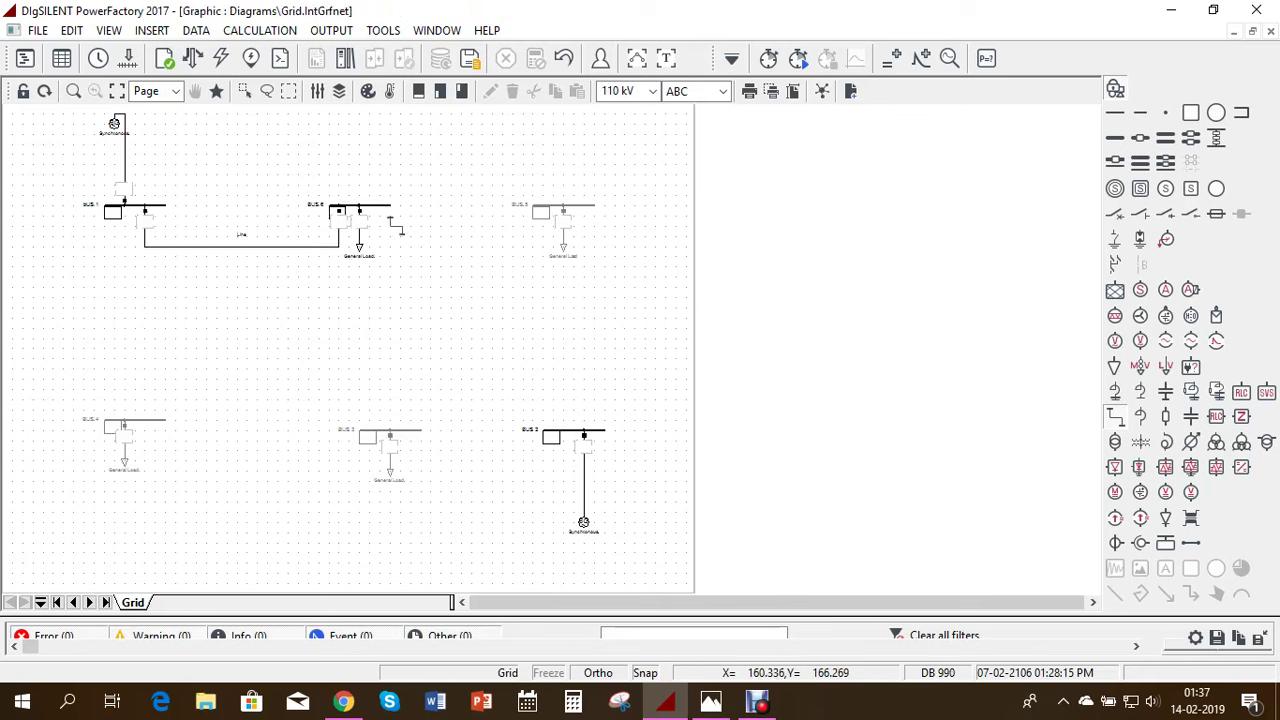
- Draw a line from BUS 6 to BUS 5, routed below both busbars, and another from BUS 5 down to BUS 2
left_click(390, 217)
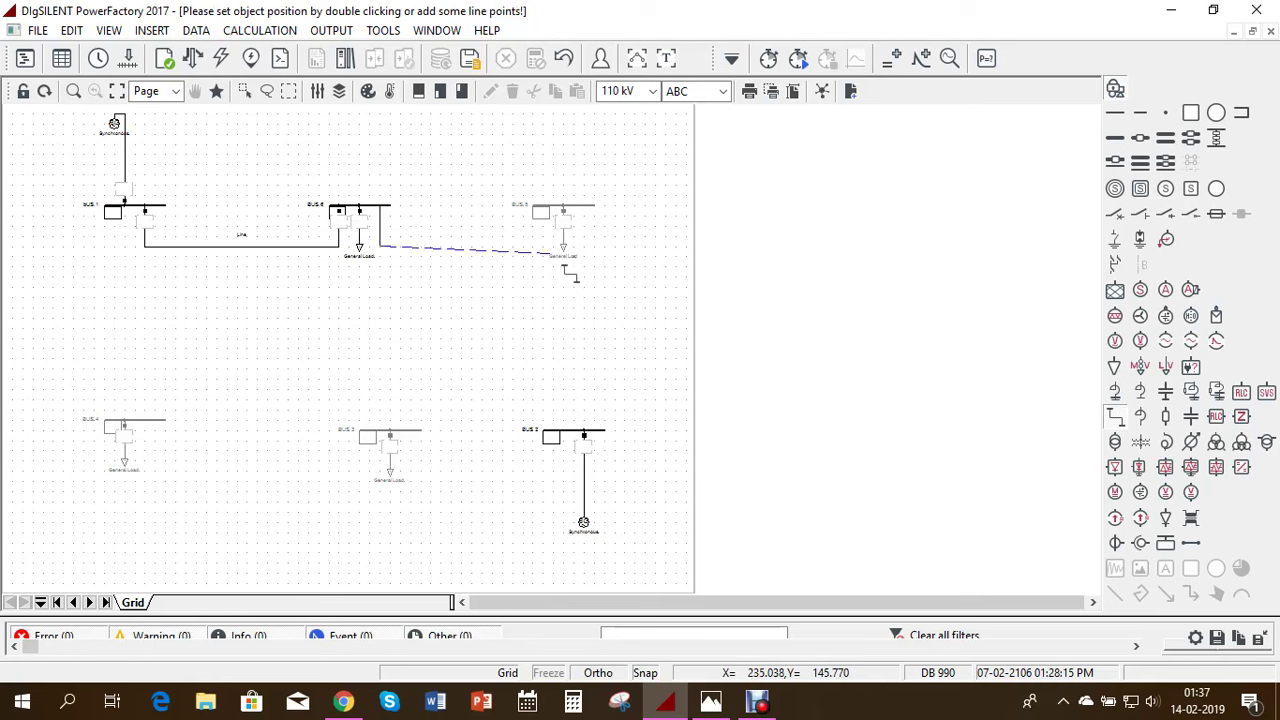
left_click(565, 240)
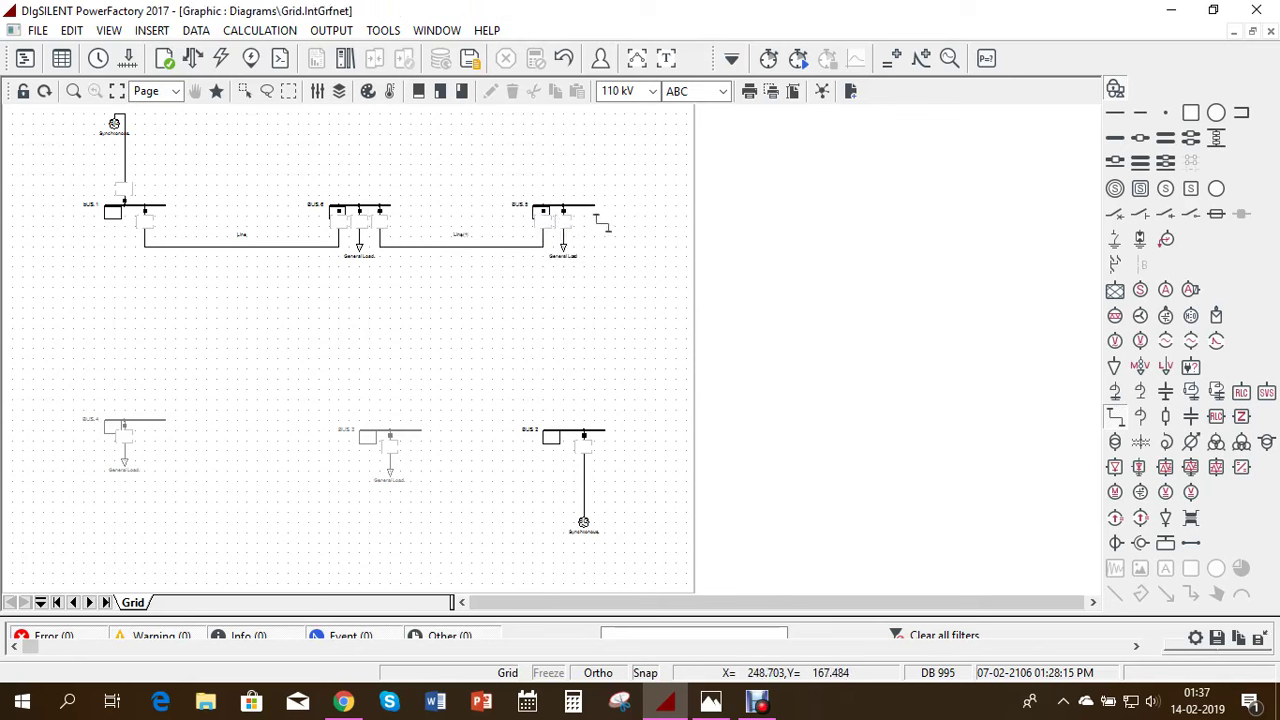
left_click(599, 222)
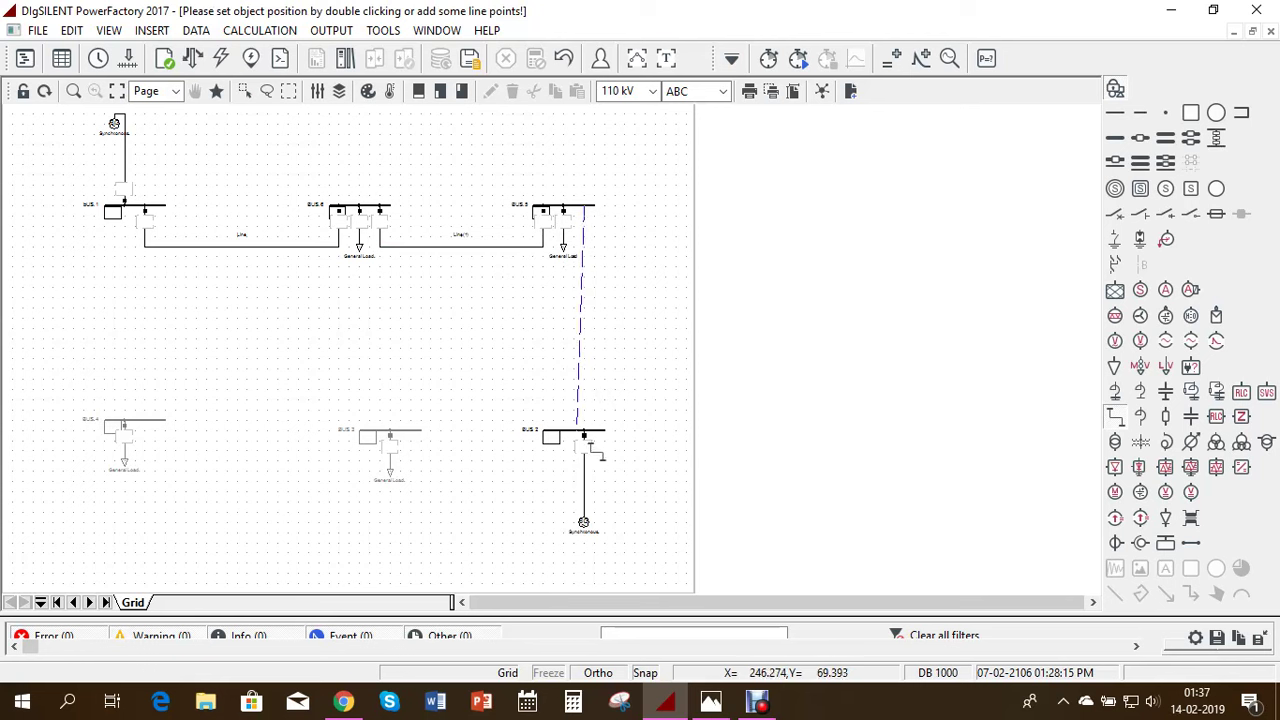
left_click(577, 431)
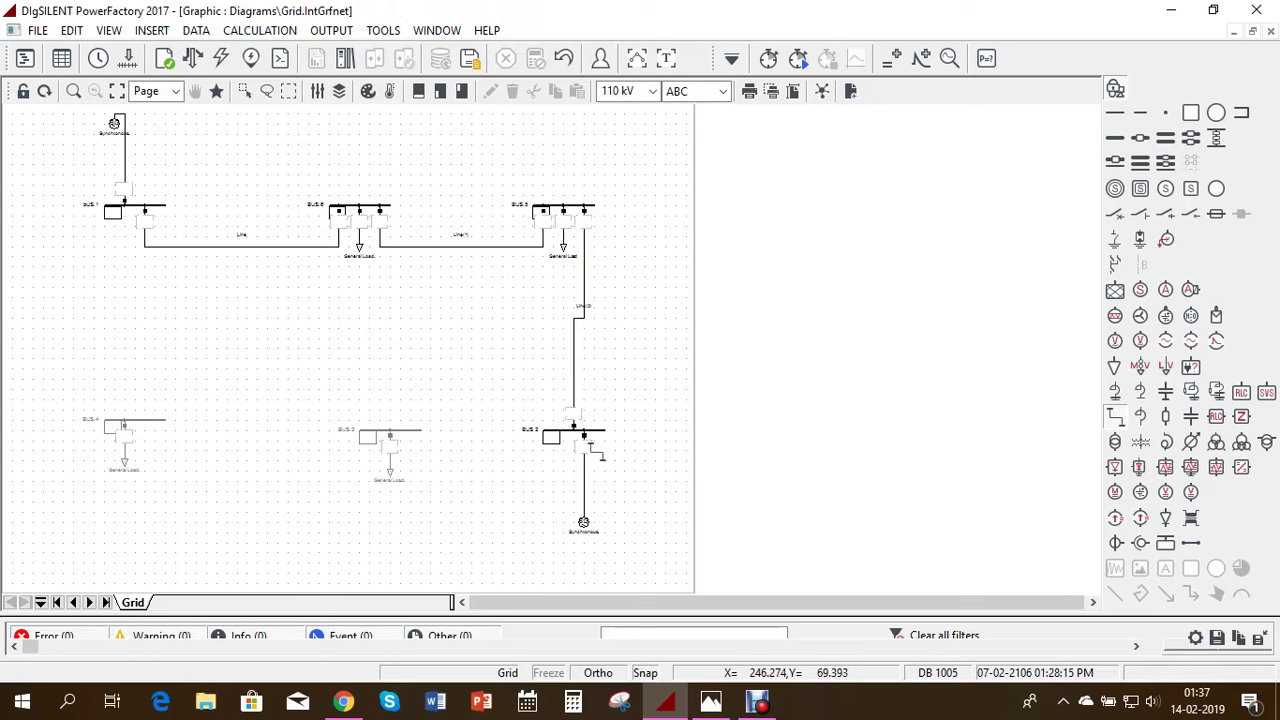
- Draw a line from BUS 2 to BUS 3, routed above both busbars
left_click(573, 430)
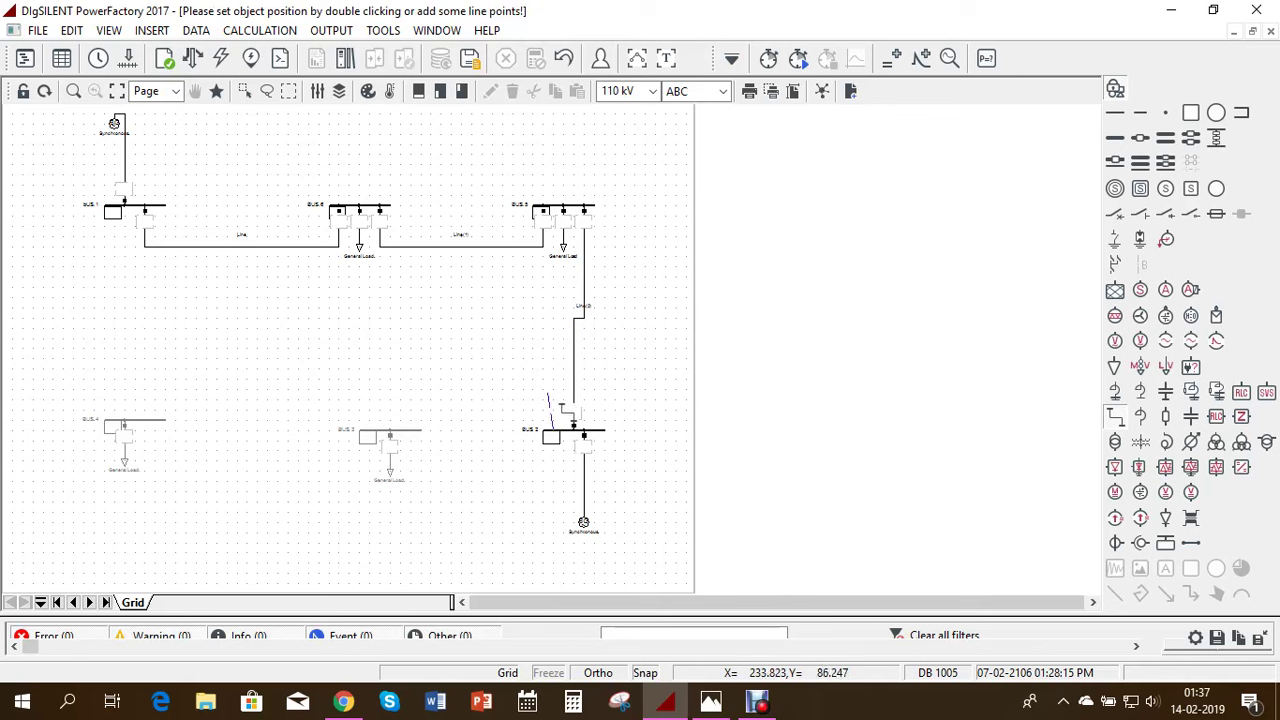
left_click(550, 392)
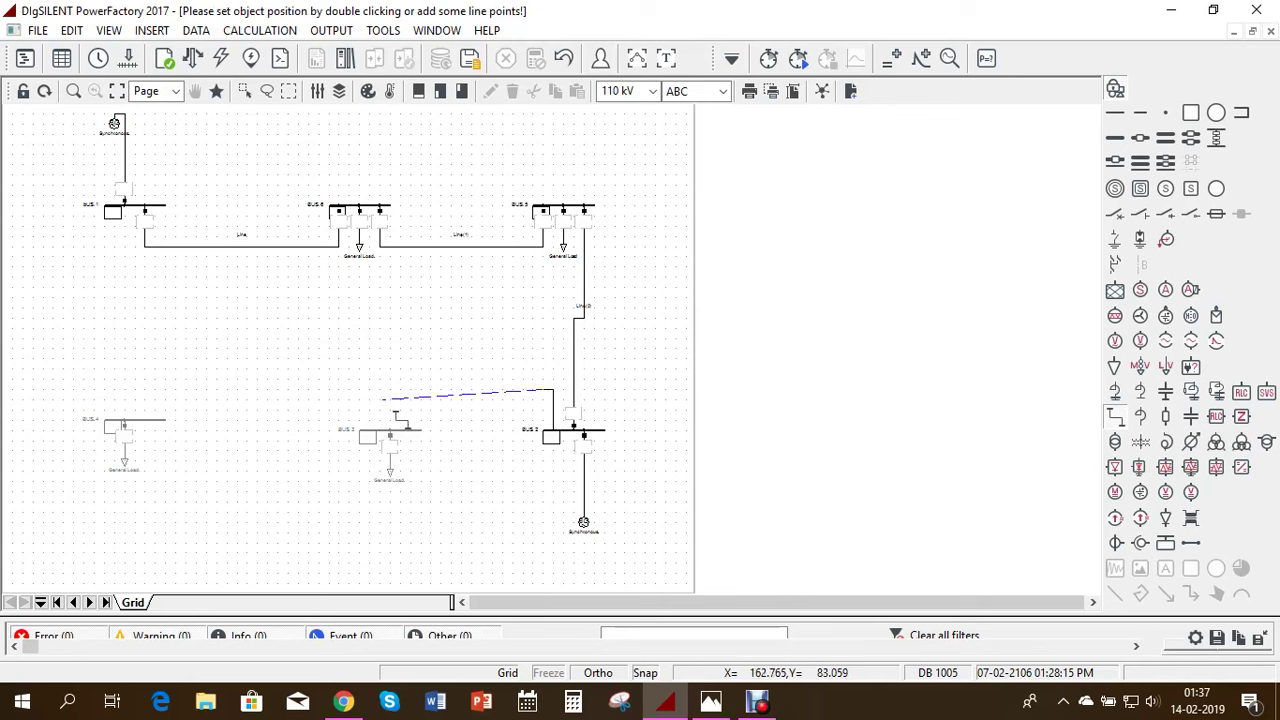
left_click(381, 400)
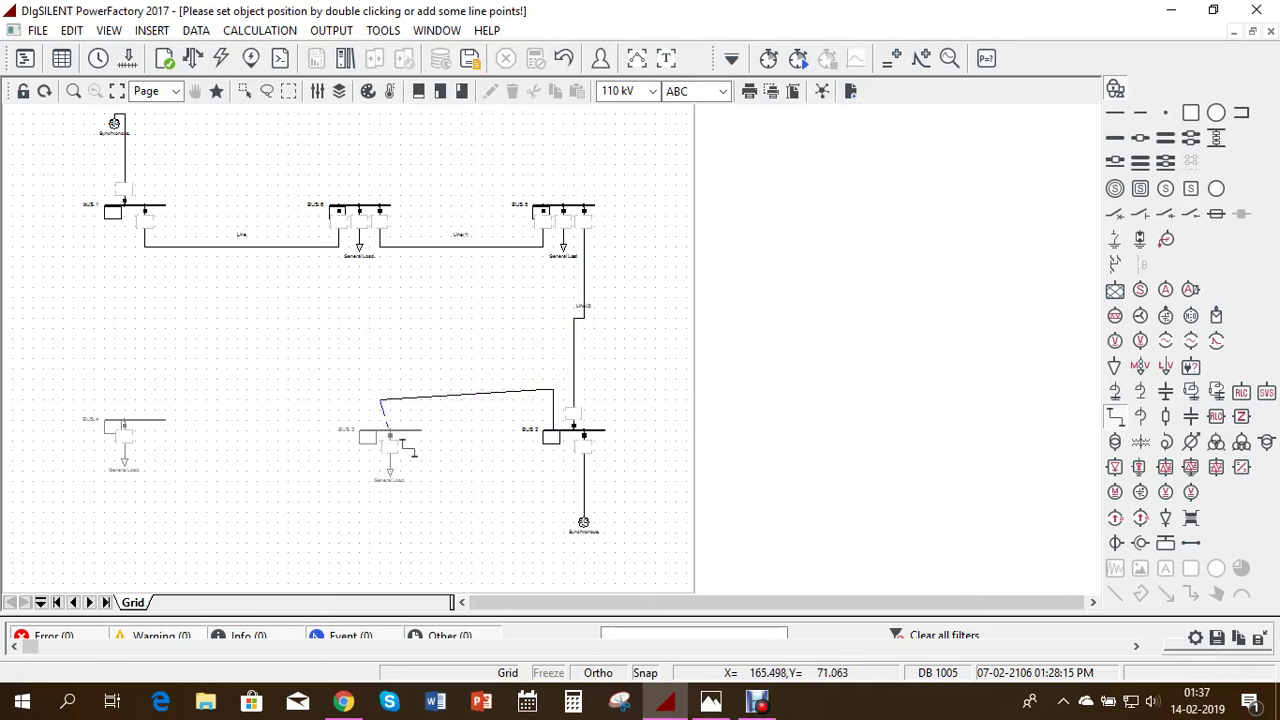